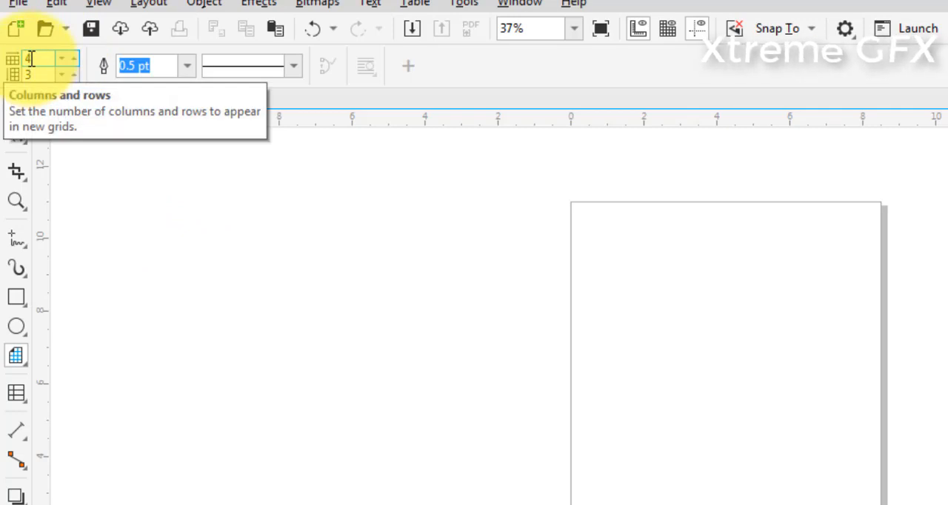
Draw a graph-paper grid of 10 columns and 10 rows on the page and scale it down to about 2.5 inches wide
drag(32, 59, 5, 61)
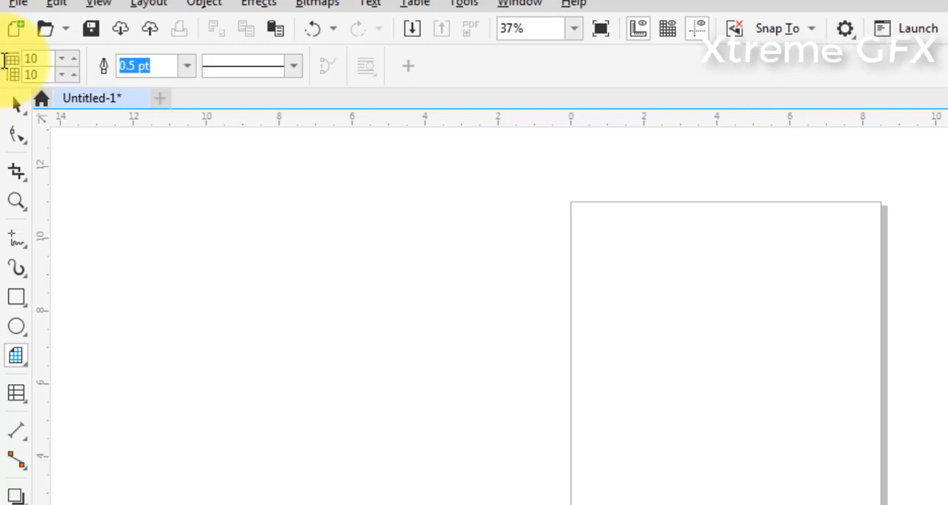
drag(580, 240, 731, 402)
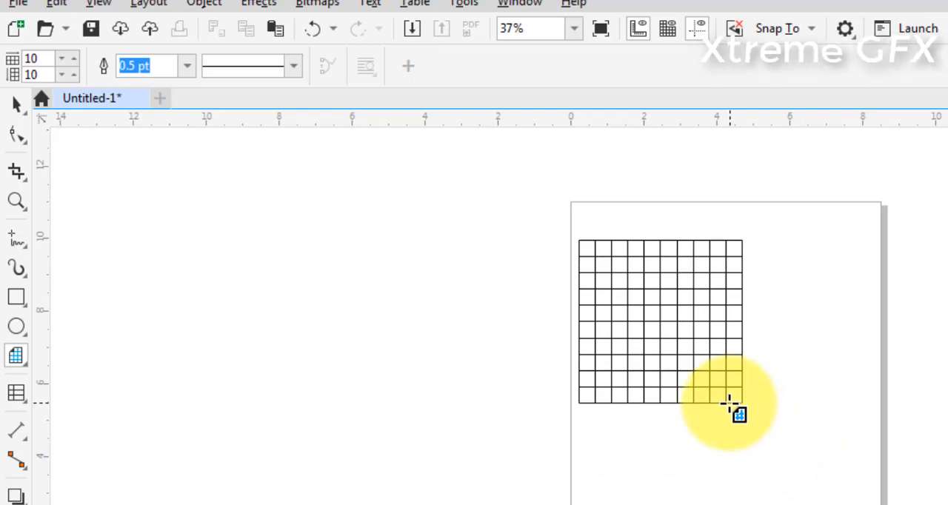
drag(729, 404, 801, 463)
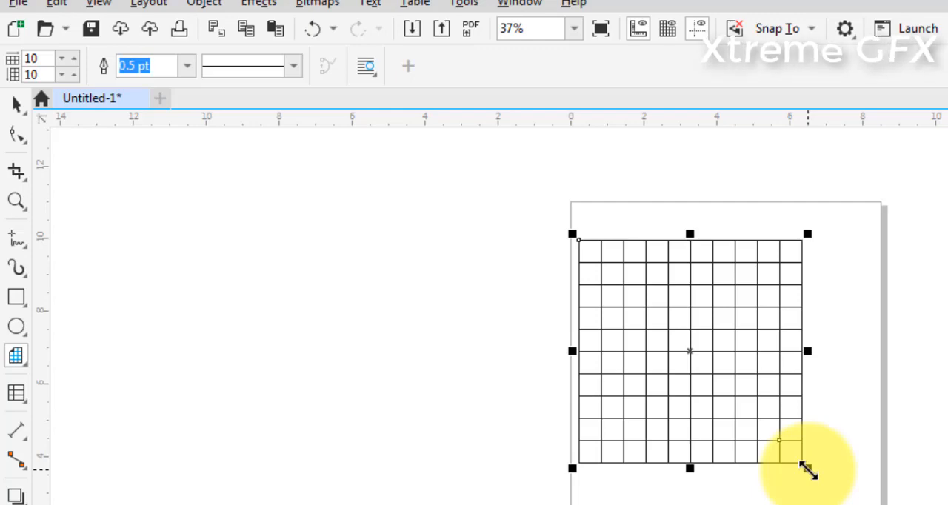
drag(806, 468, 707, 334)
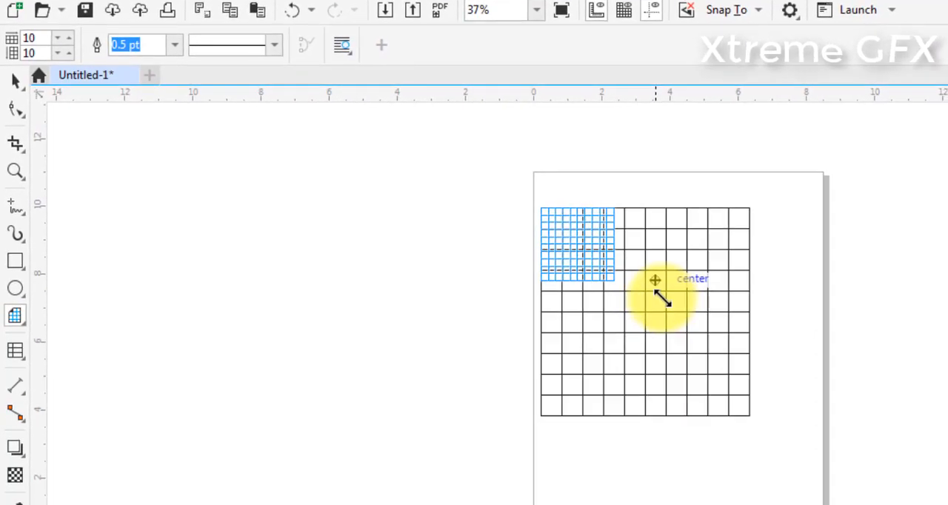
drag(661, 297, 631, 292)
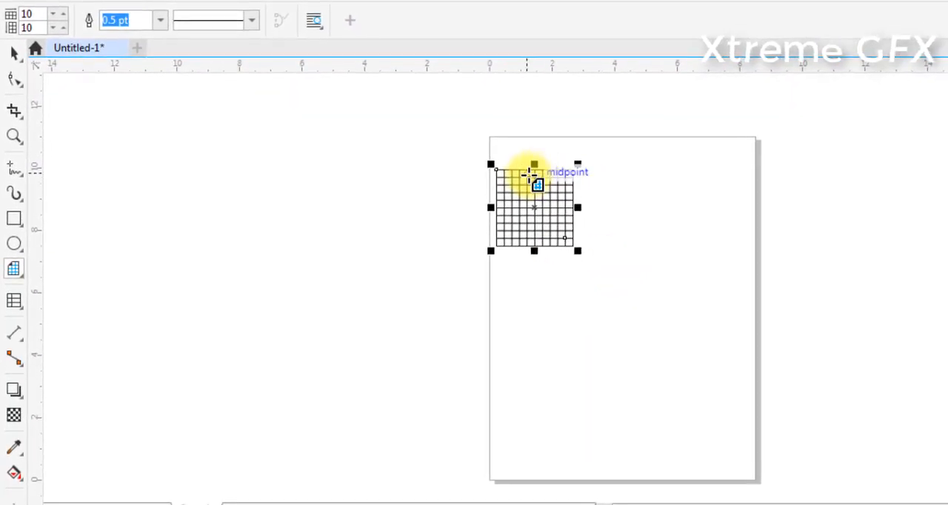
Give the grid a 3.0 pt outline and a dash-dot line style
scroll(530, 175, up, 3)
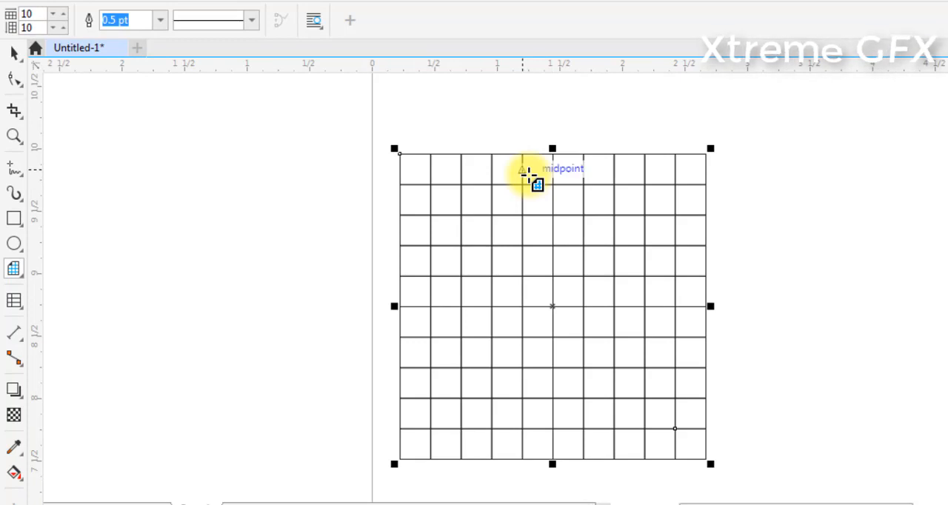
click(159, 23)
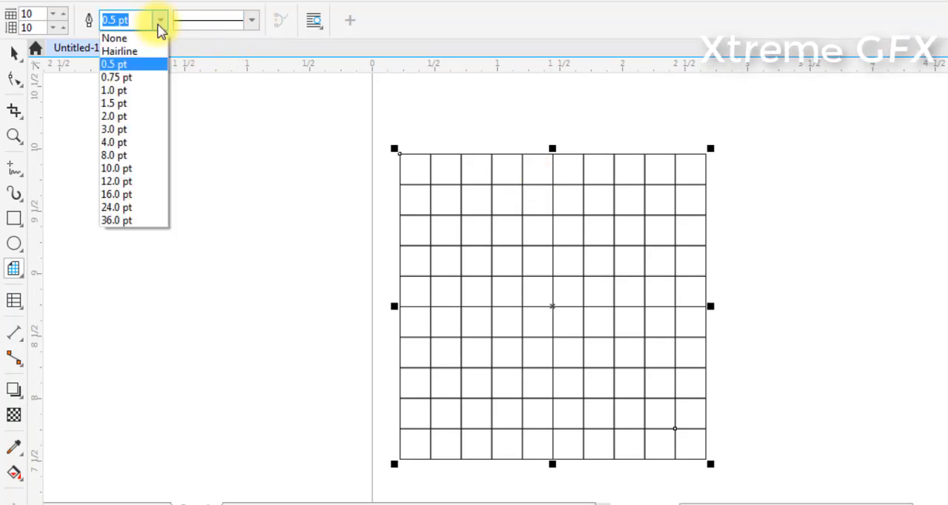
click(118, 129)
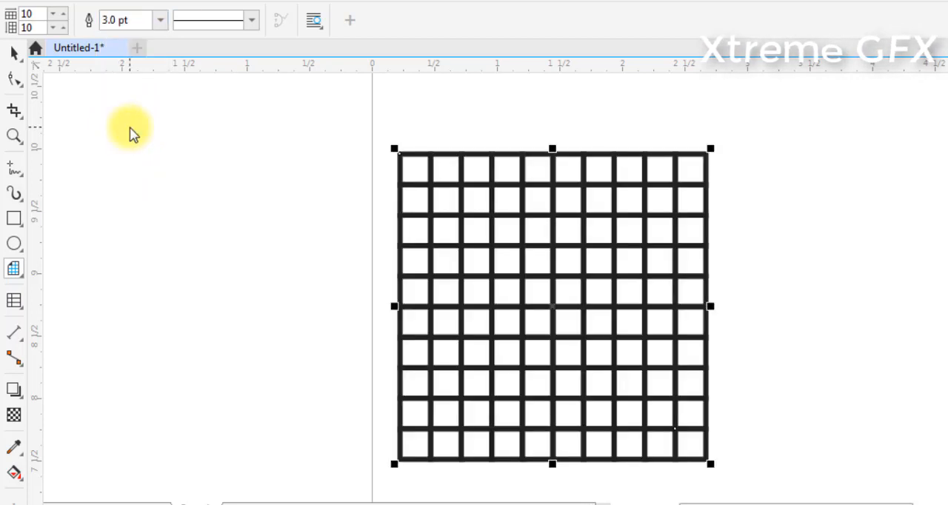
click(252, 21)
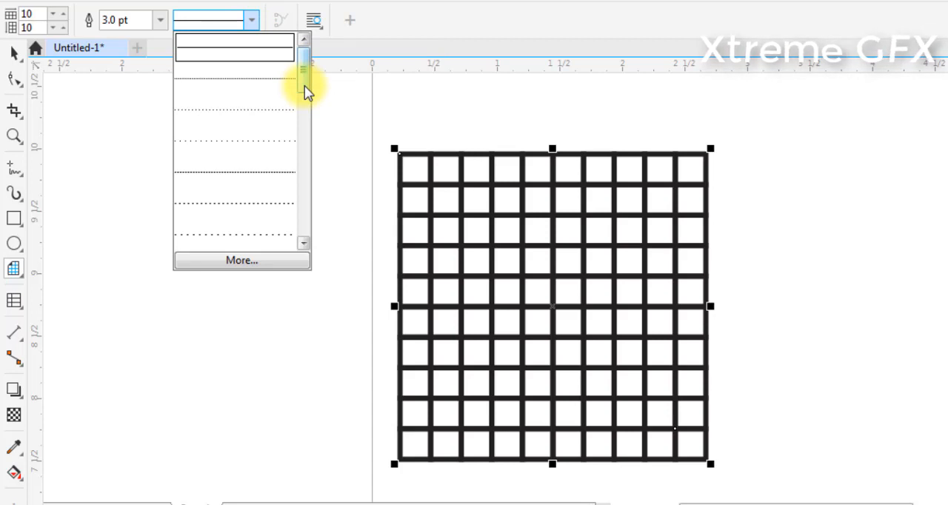
drag(308, 90, 307, 182)
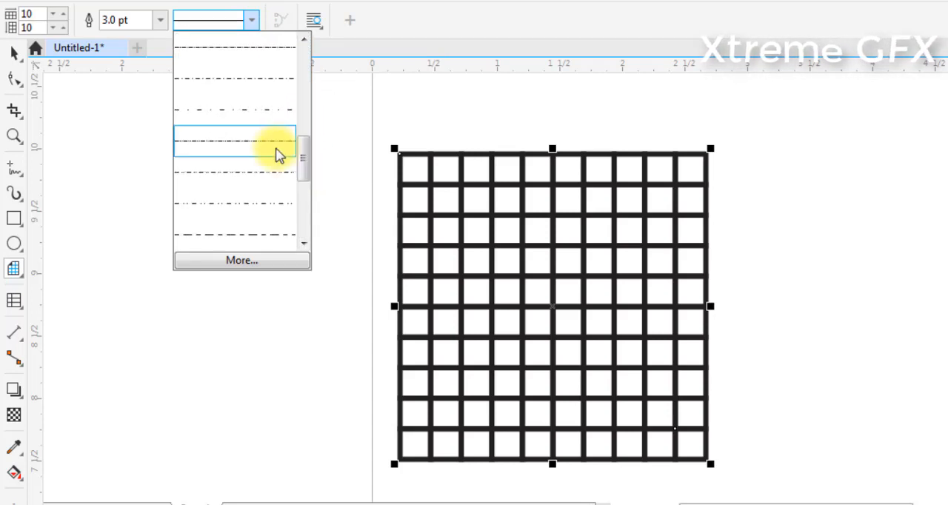
click(276, 153)
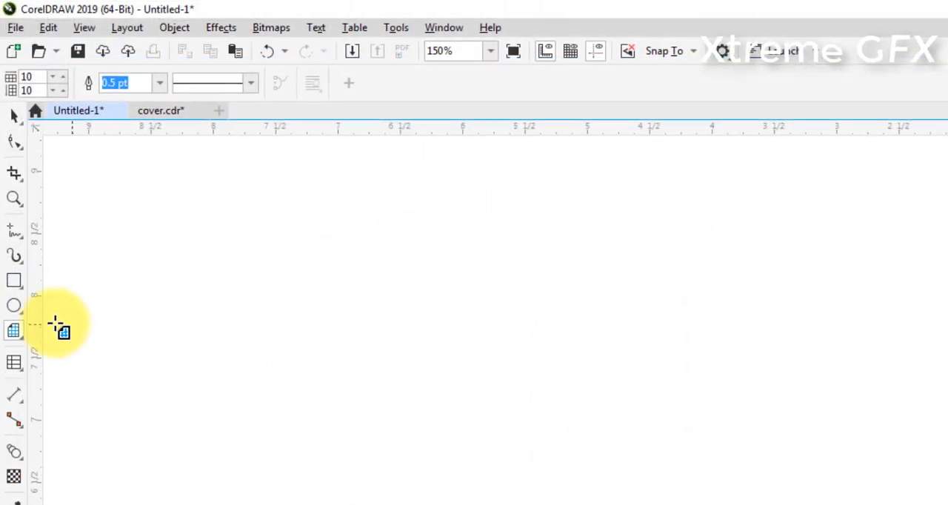
Draw a radial Impact effect about 1.5 inches across in the empty area beside the page and reposition it down and to the right
click(26, 341)
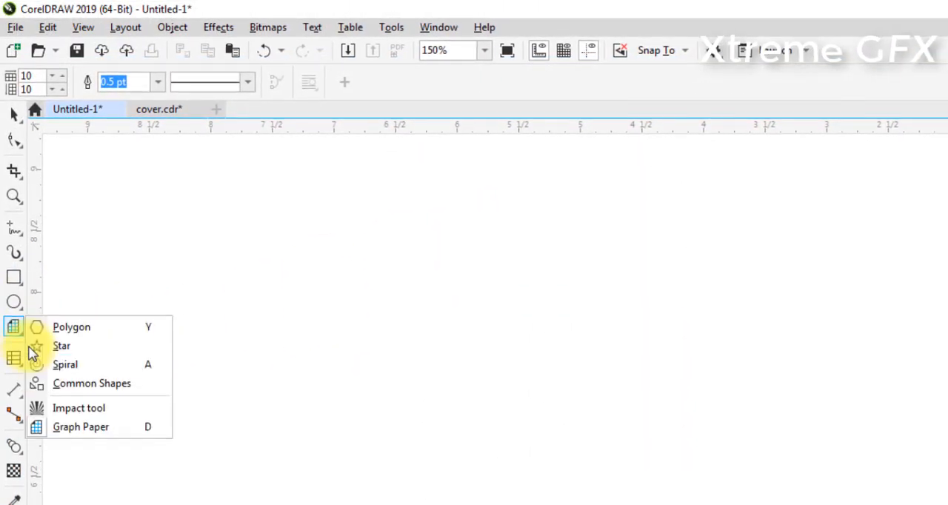
click(66, 408)
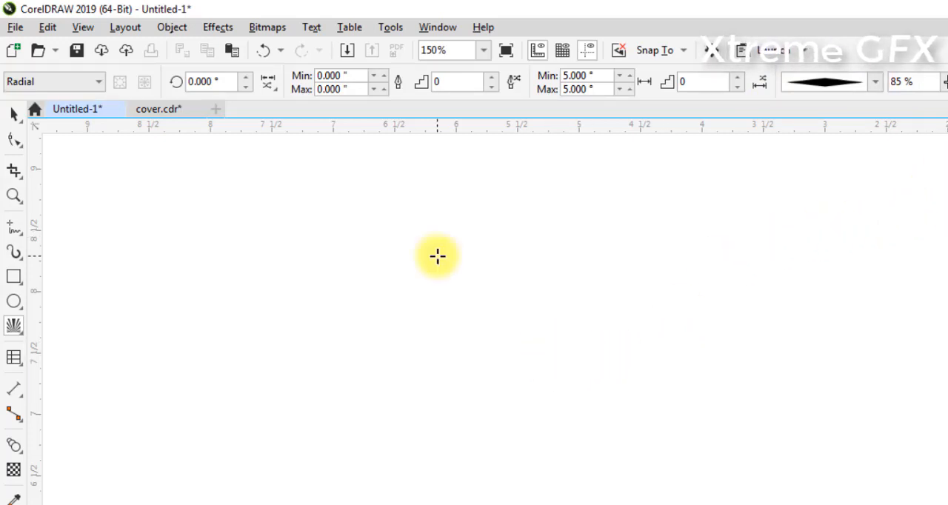
mouse_move(436, 256)
mouse_down()
mouse_move(454, 270)
mouse_move(487, 271)
mouse_move(529, 256)
mouse_up()
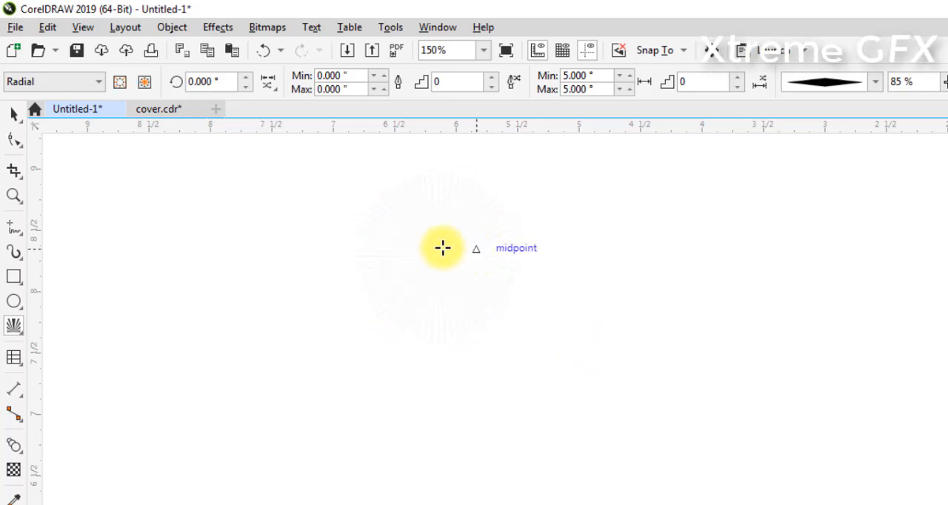
key(space)
drag(427, 247, 526, 310)
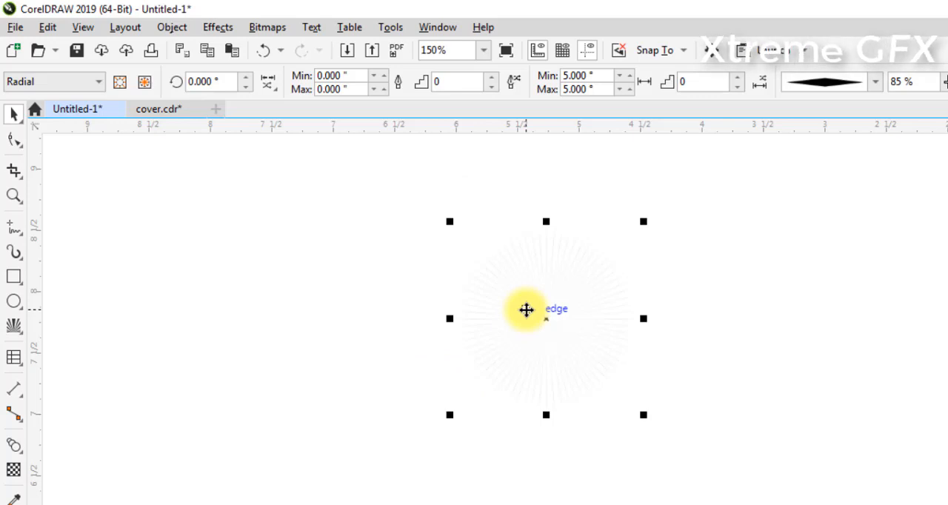
Check the available Impact effect styles, and move the radial effect about 1 inch to the right
scroll(526, 310, up, 2)
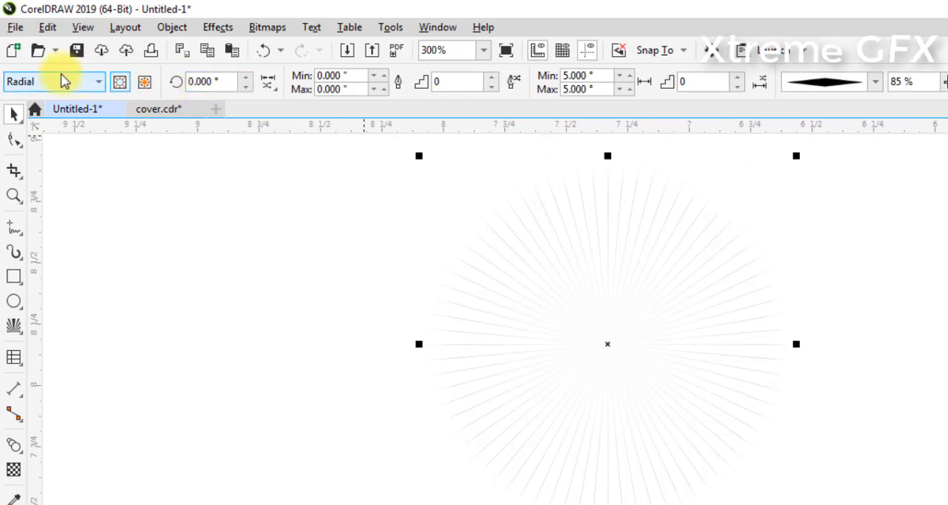
click(93, 83)
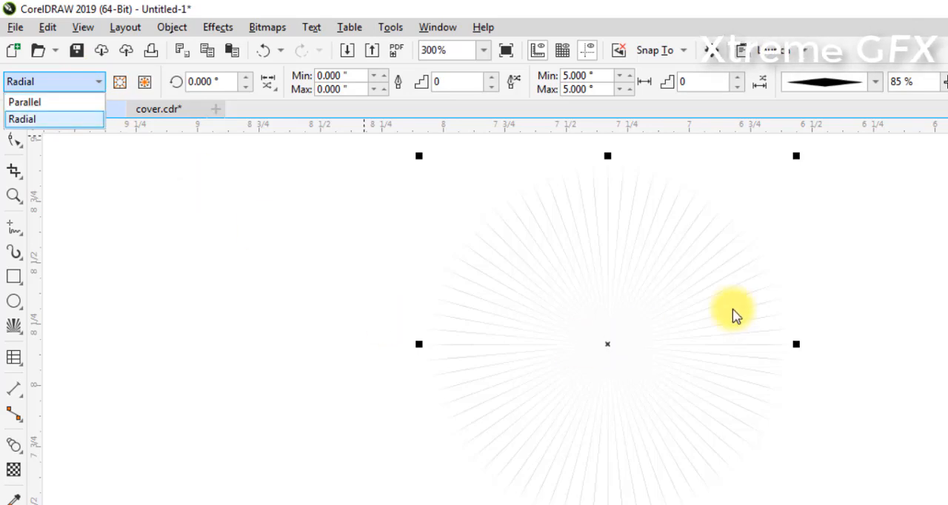
click(666, 295)
click(606, 322)
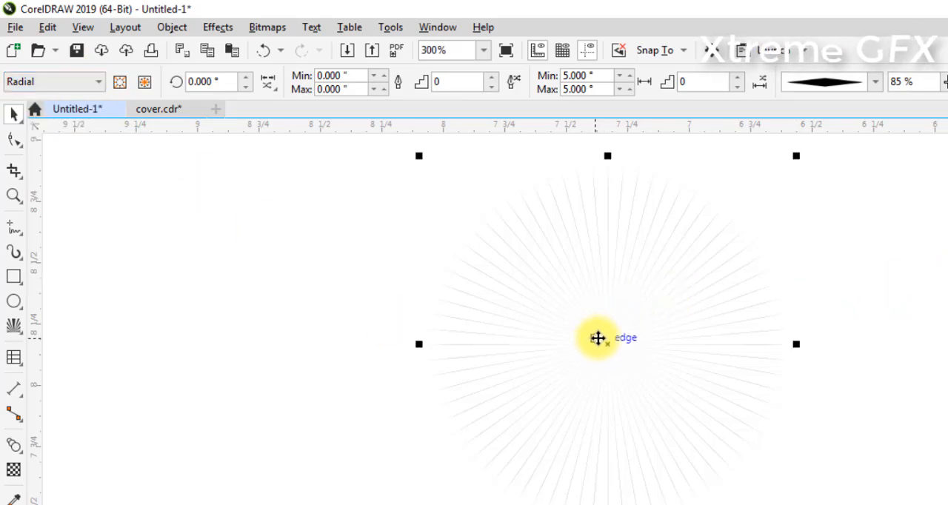
drag(597, 337, 858, 328)
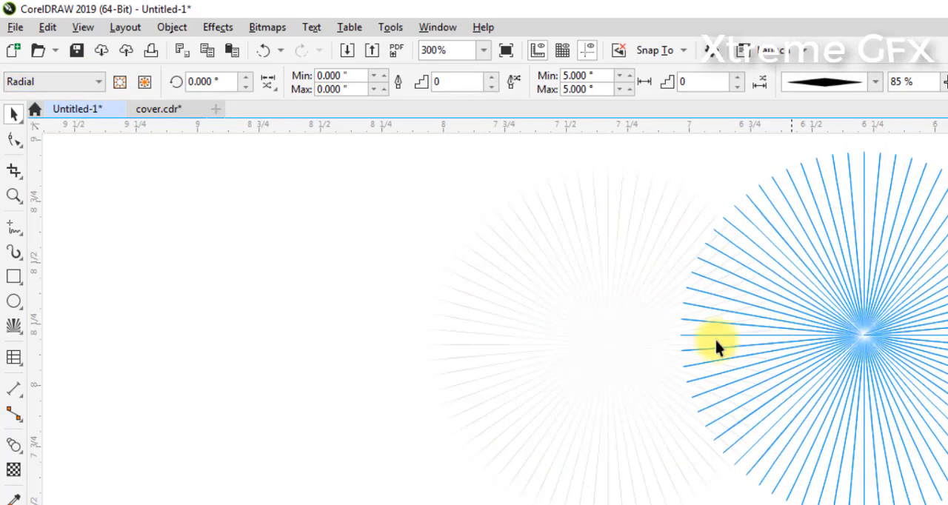
Draw a Parallel Impact effect about 1.2 by 0.9 inches to the left of the radial effect
click(269, 292)
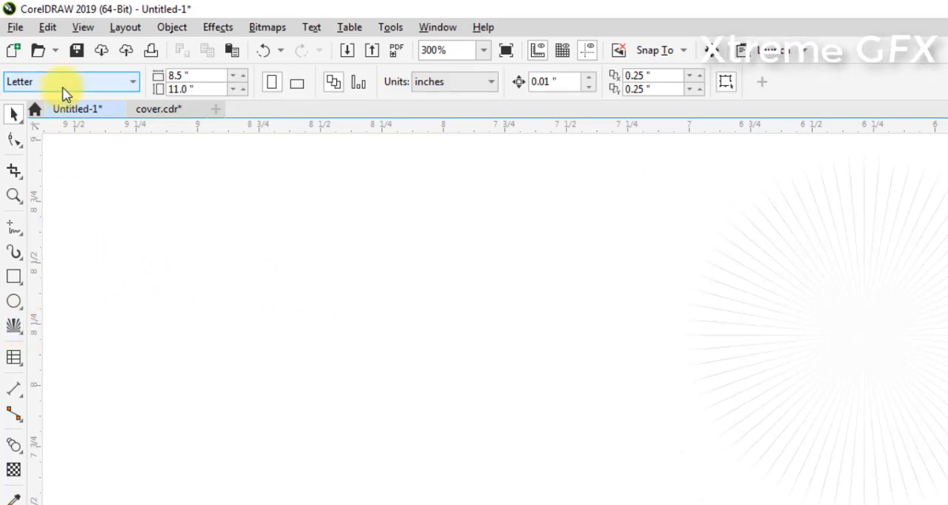
click(14, 326)
click(89, 83)
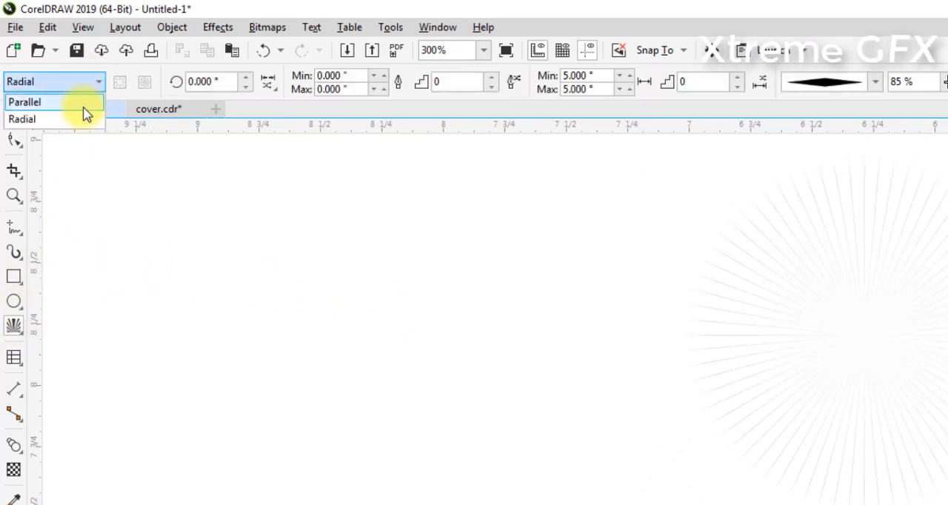
click(79, 103)
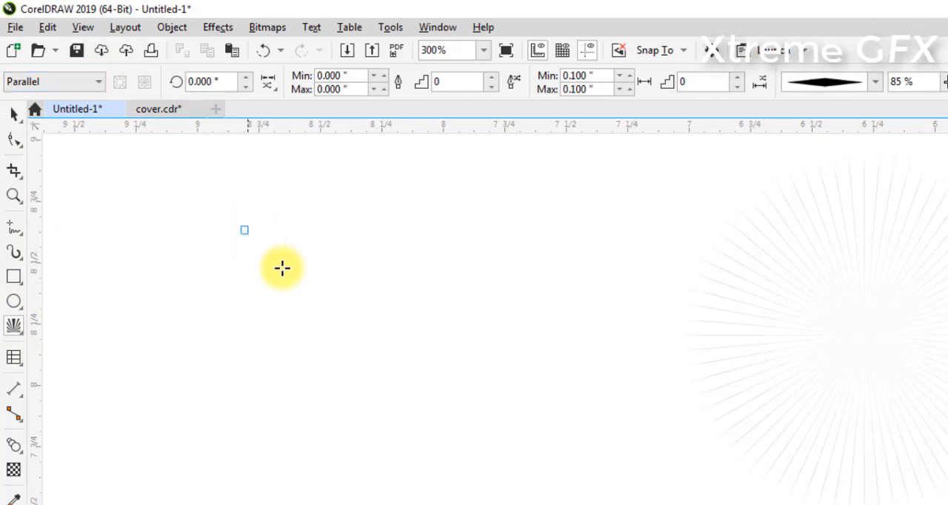
drag(243, 227, 542, 441)
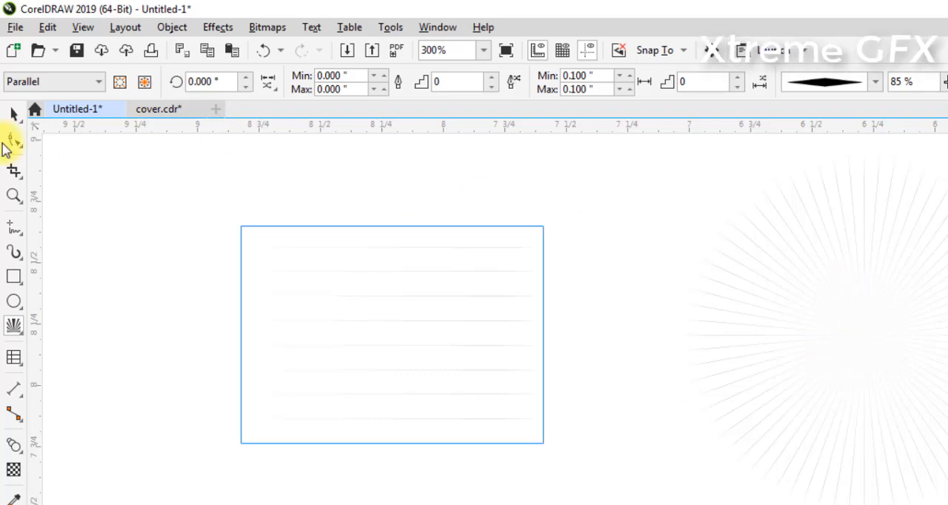
Move the radial effect about 0.4 inches to the left, closer to the parallel lines
click(13, 113)
click(873, 316)
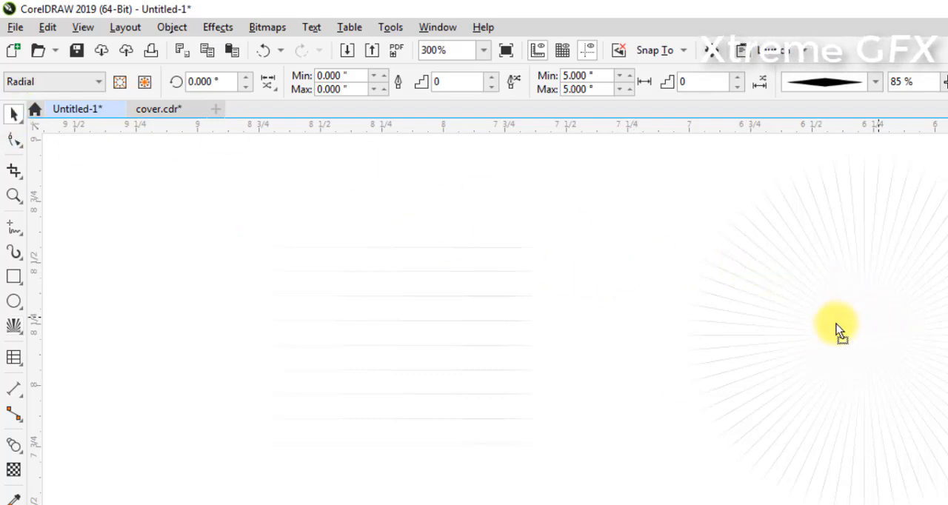
drag(836, 323, 759, 333)
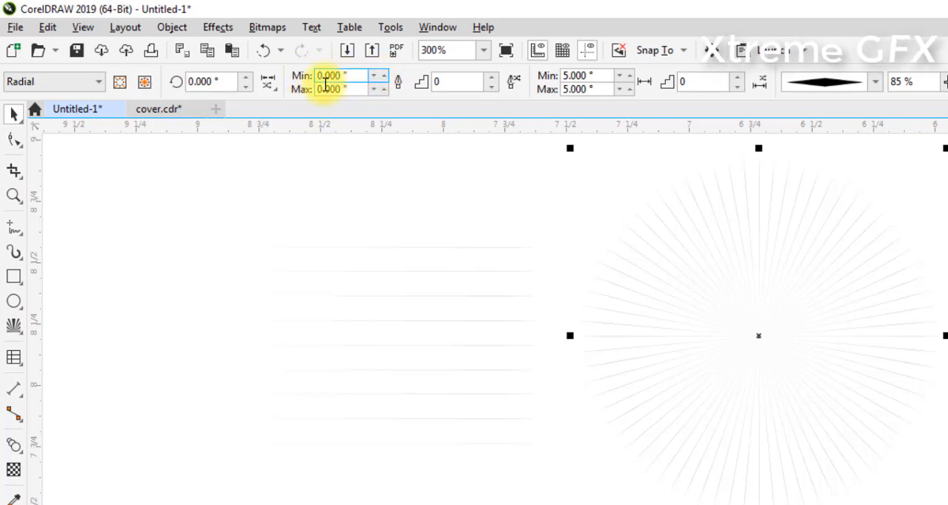
Set both the minimum and maximum line width of the radial effect to 0.030 inches
click(384, 77)
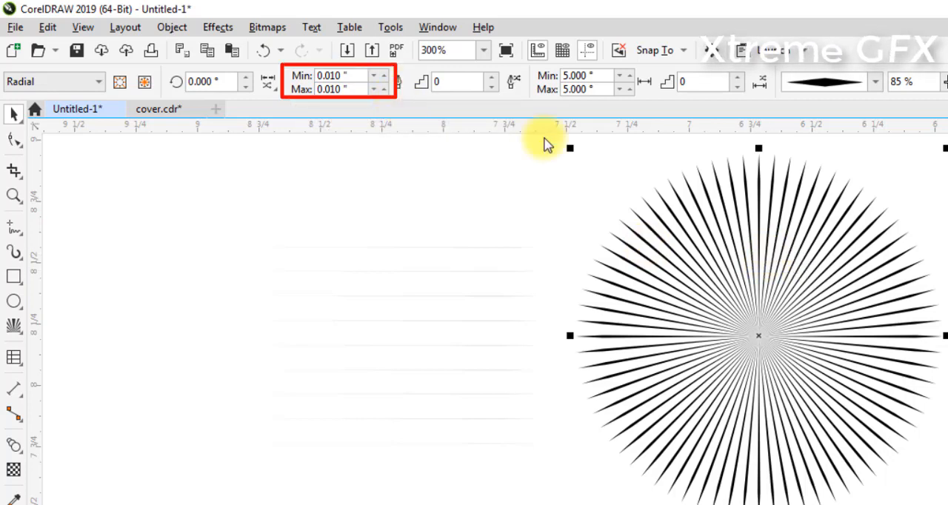
click(383, 75)
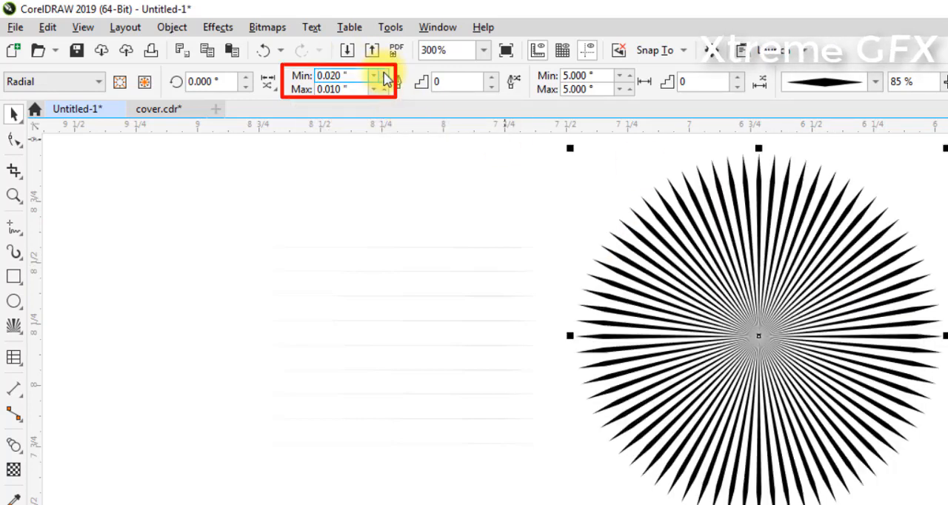
click(384, 76)
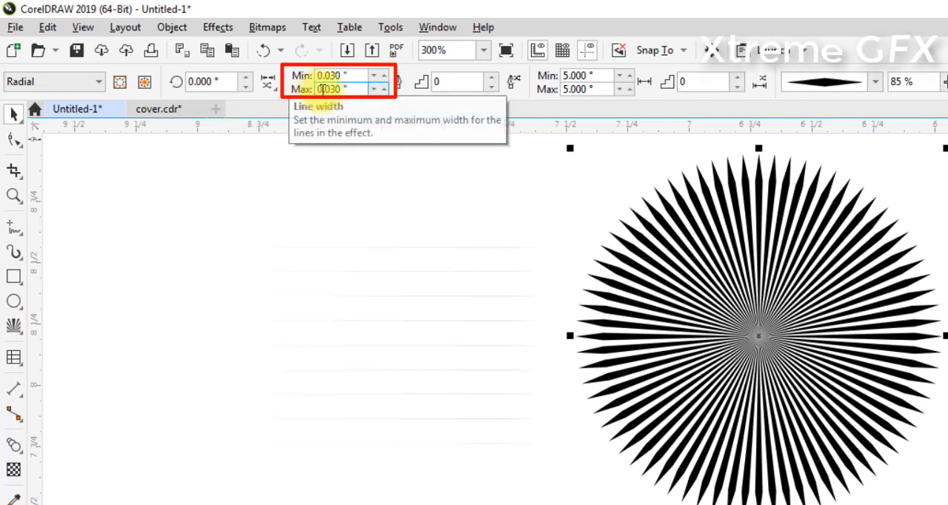
click(351, 89)
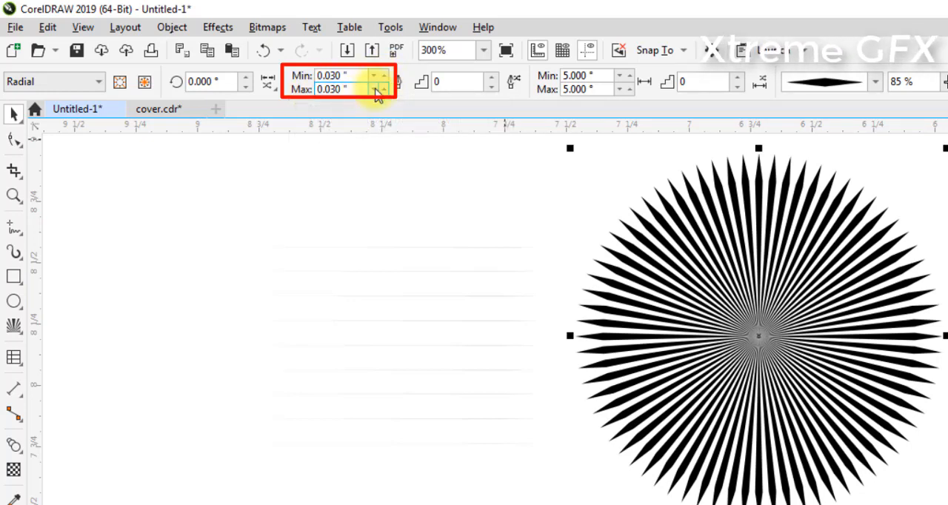
click(376, 90)
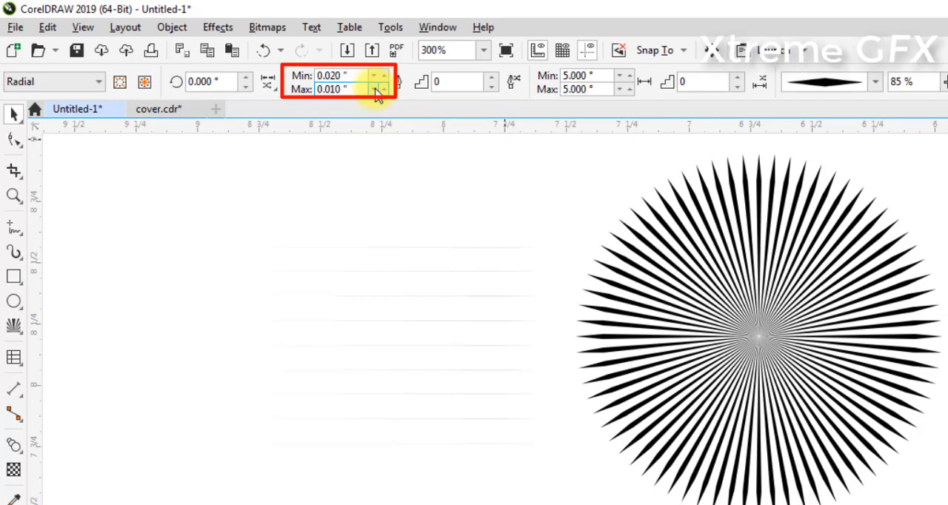
click(384, 77)
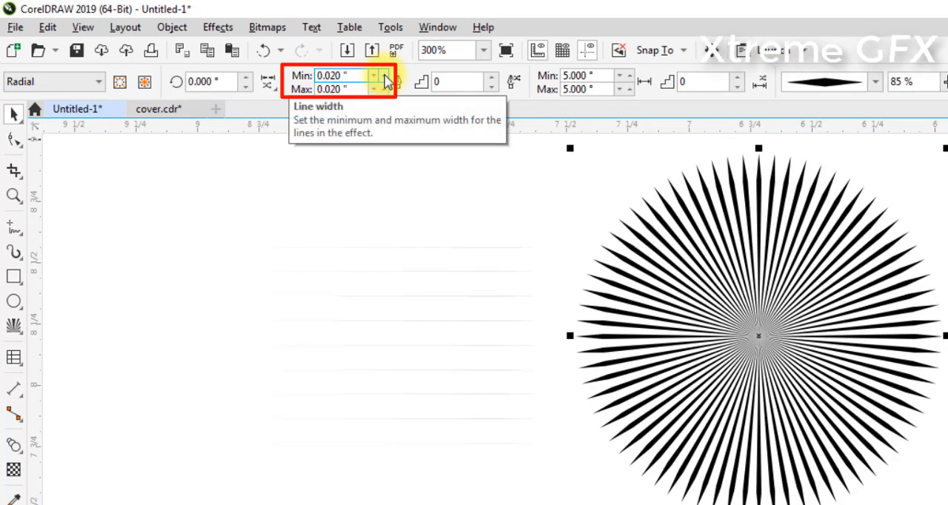
click(384, 76)
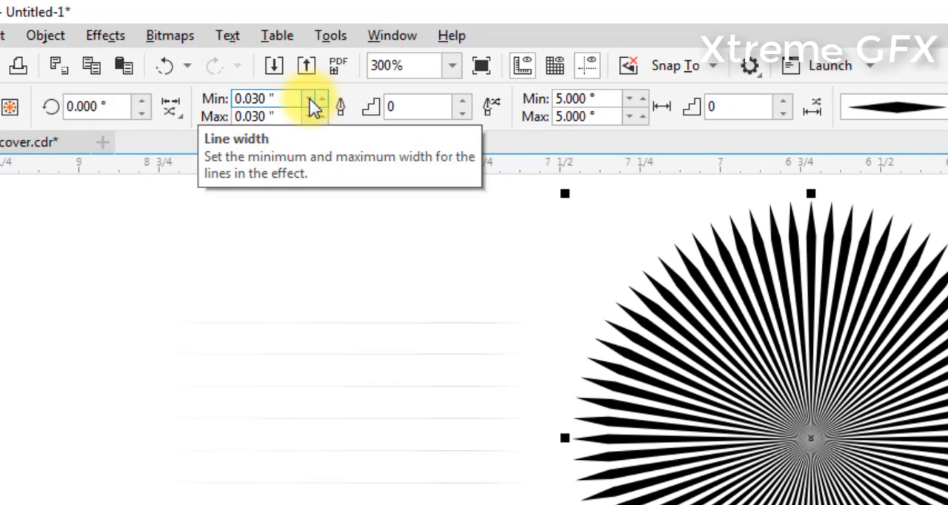
Lower the radial effect's minimum line width to 0.010 inches and color its lines light blue
click(311, 106)
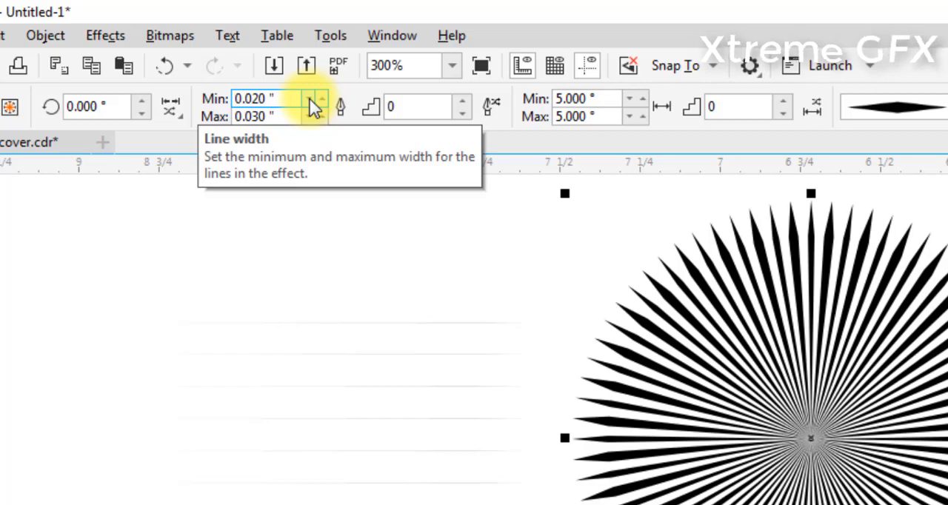
click(312, 106)
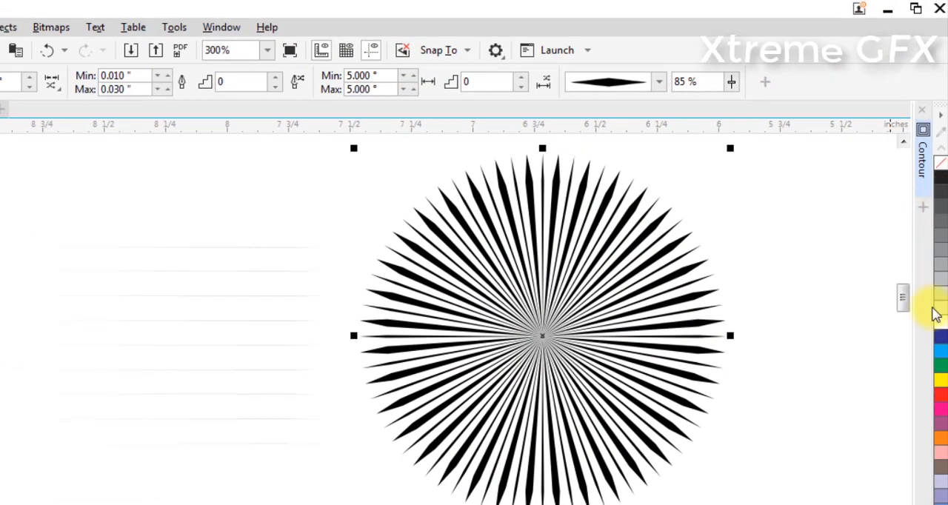
click(944, 356)
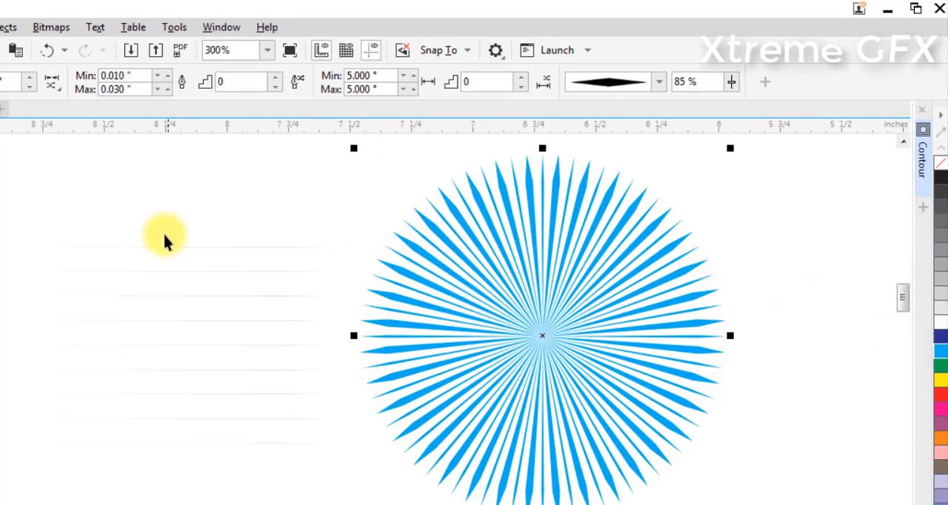
Try line width steps of 46, 53 and 38 on the radial effect and undo those changes
key(ctrl+z)
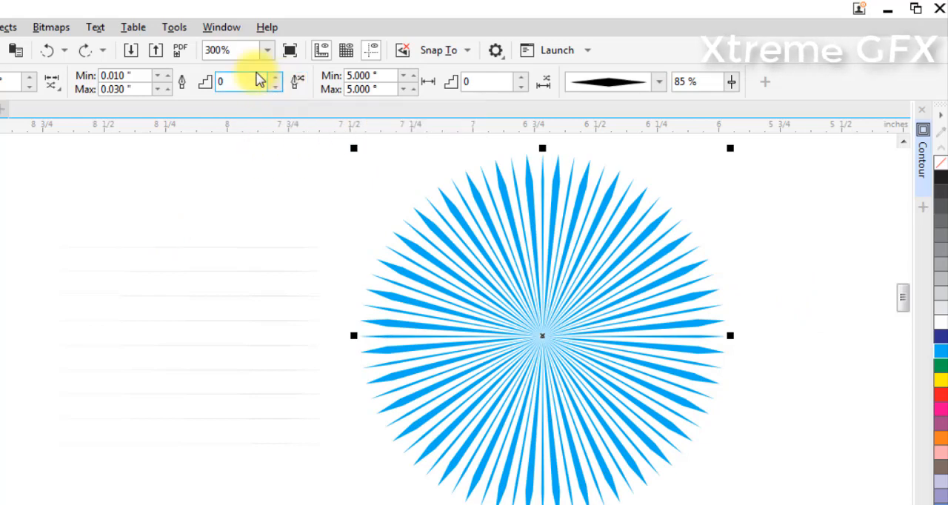
text(46)
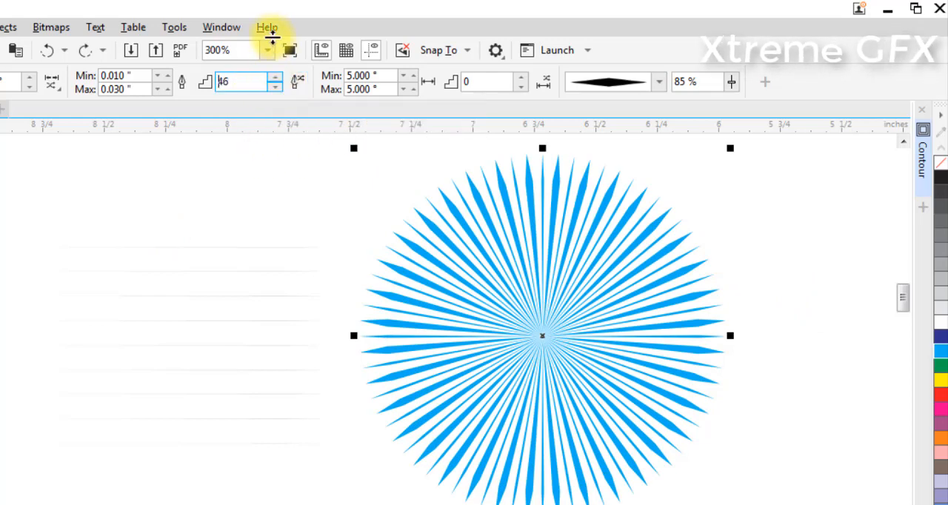
drag(272, 35, 273, 33)
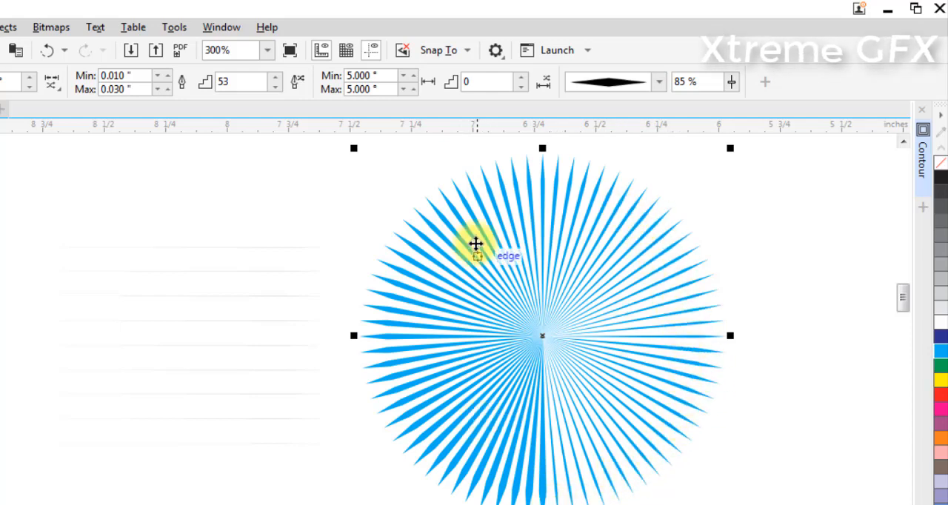
drag(278, 81, 289, 99)
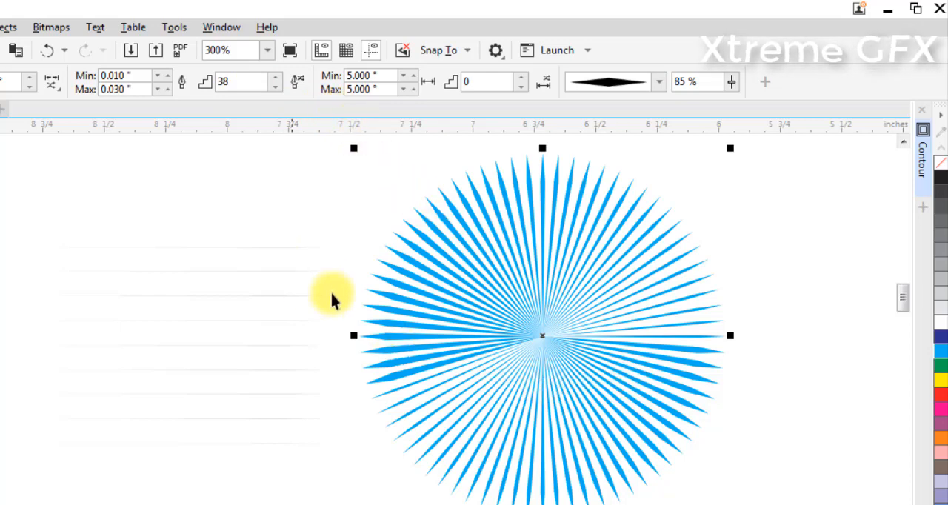
key(ctrl+z)
key(ctrl+z)
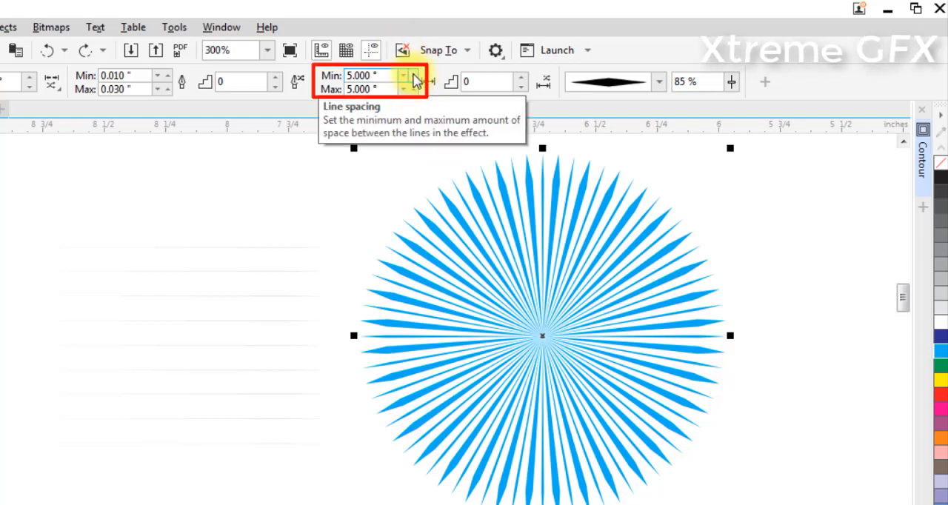
Raise both the minimum and maximum line spacing of the radial effect to 22 degrees
click(414, 77)
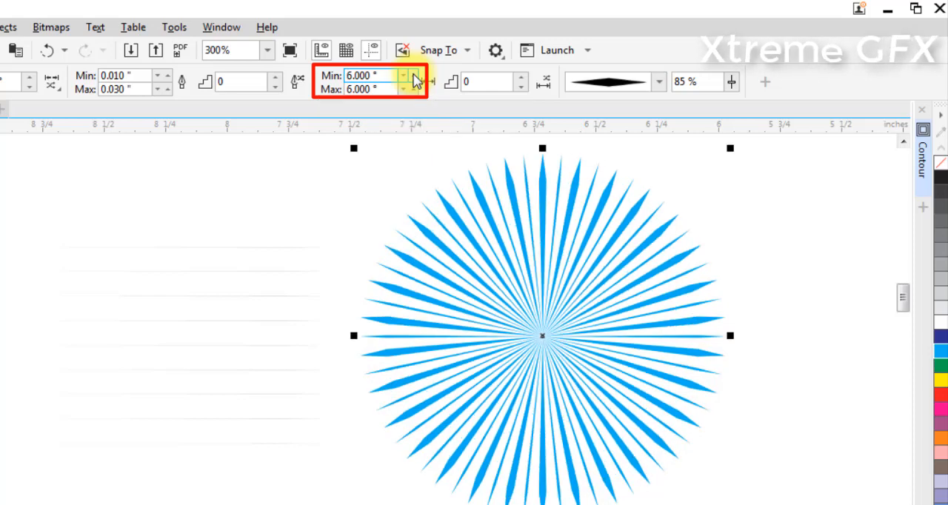
click(414, 77)
click(414, 77)
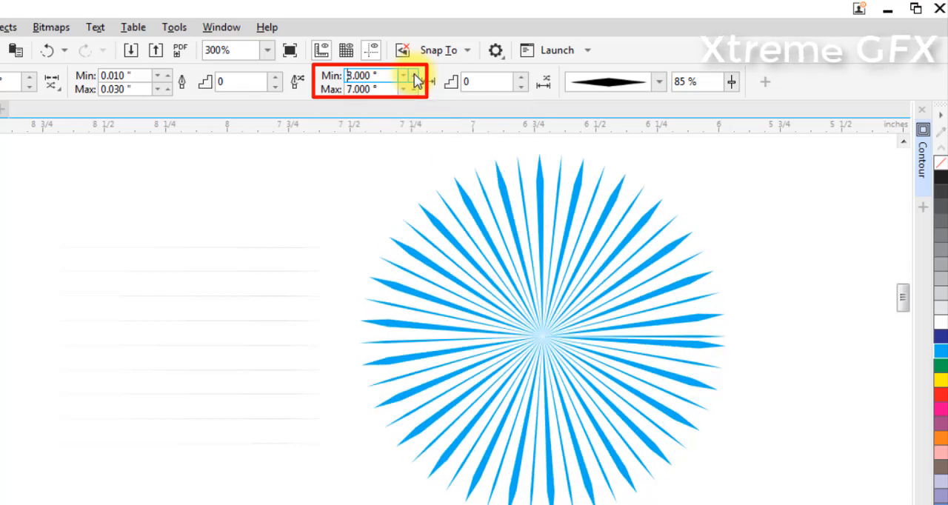
click(415, 77)
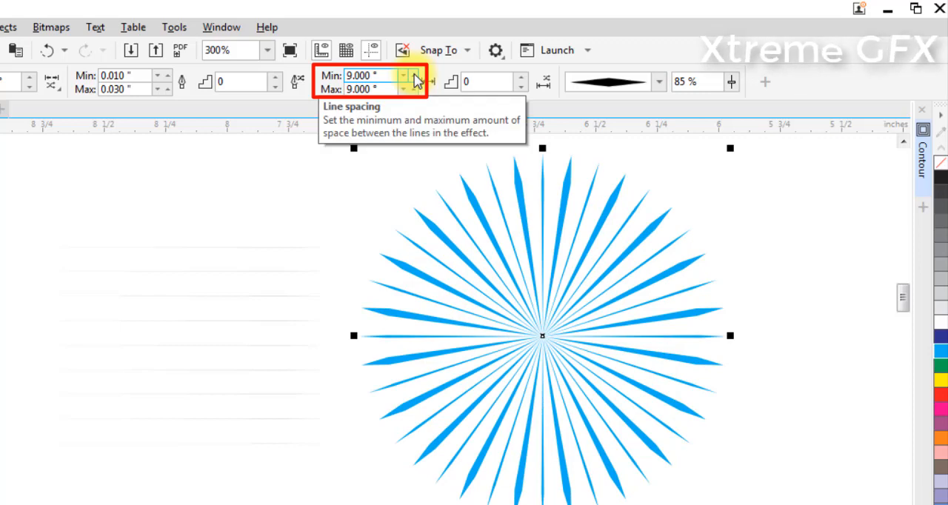
click(414, 77)
click(414, 77)
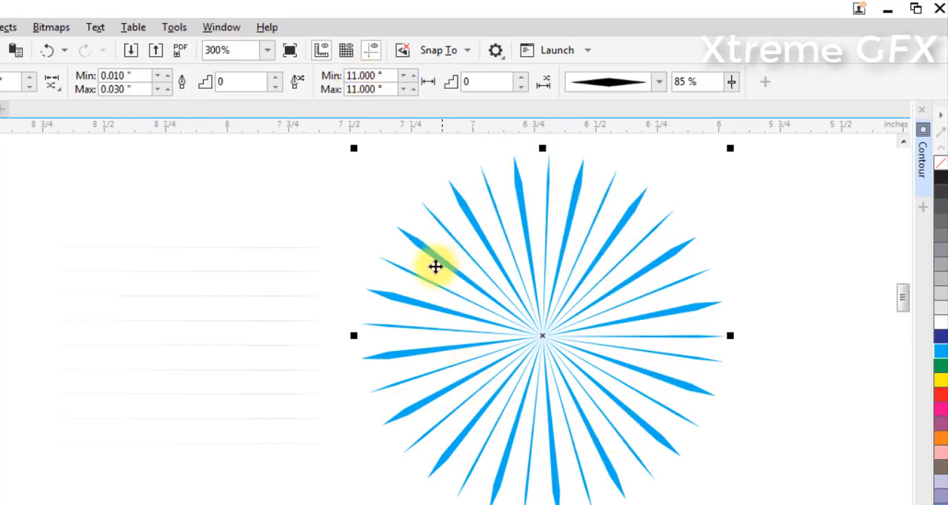
click(415, 75)
click(416, 75)
click(415, 75)
click(416, 75)
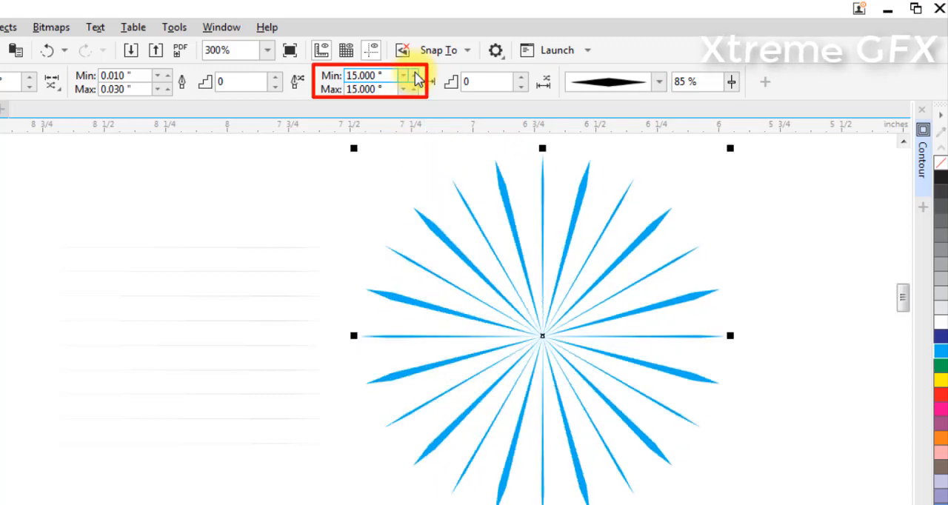
click(416, 74)
click(416, 75)
click(415, 75)
click(416, 75)
click(416, 75)
click(415, 75)
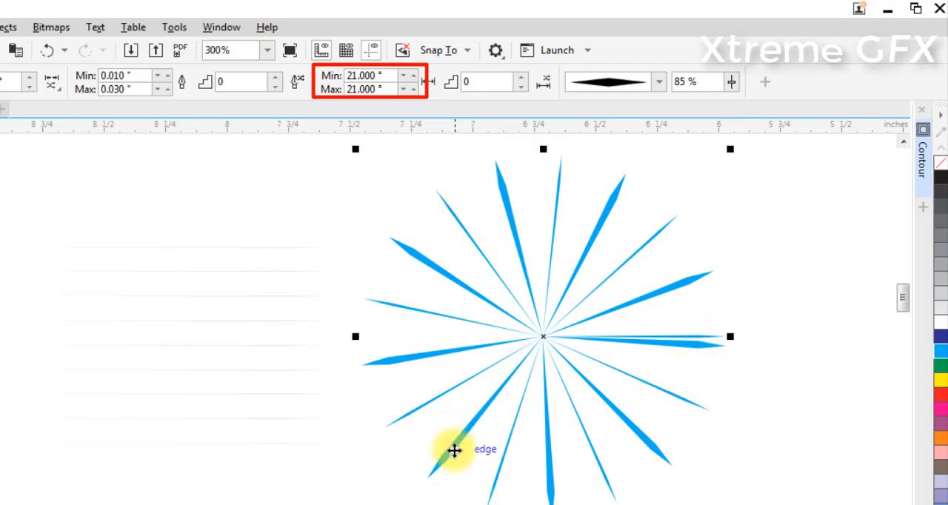
click(412, 75)
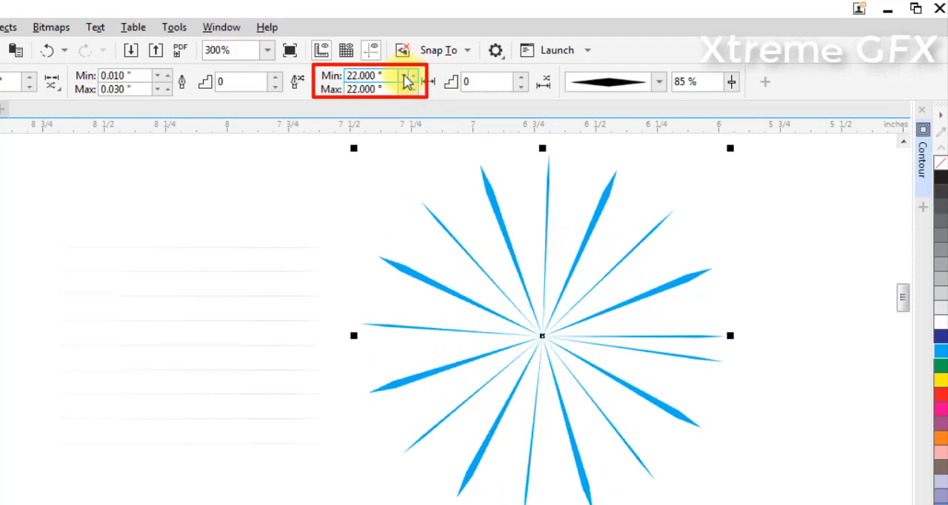
Lower only the minimum line spacing of the radial effect to 5 degrees
click(404, 76)
click(404, 77)
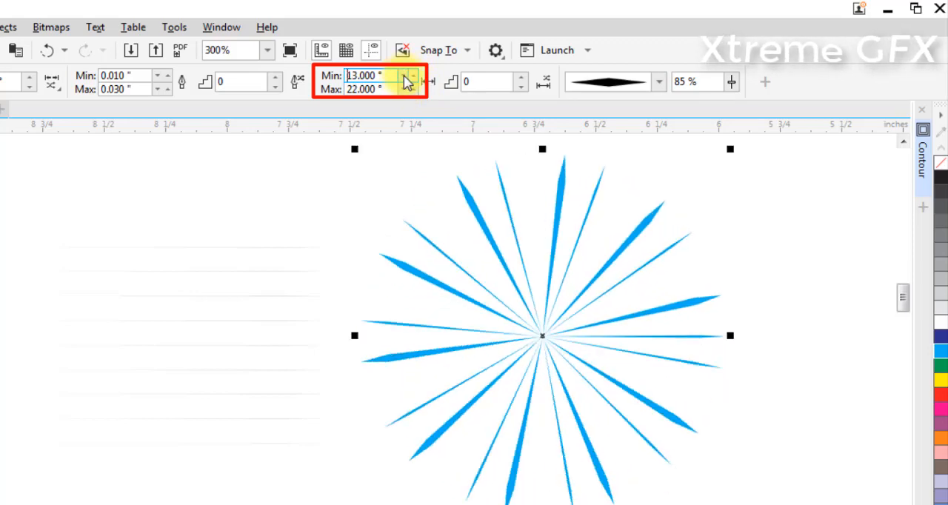
click(404, 77)
click(404, 77)
click(404, 77)
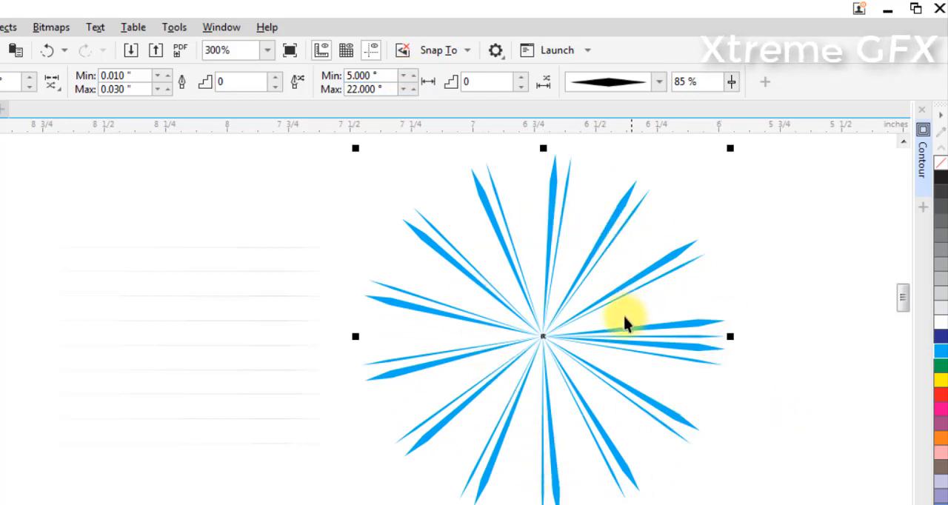
Place a copy of the radial effect about 1.9 inches to its right and set the copy's minimum line spacing to 22 degrees
scroll(454, 318, right, 3)
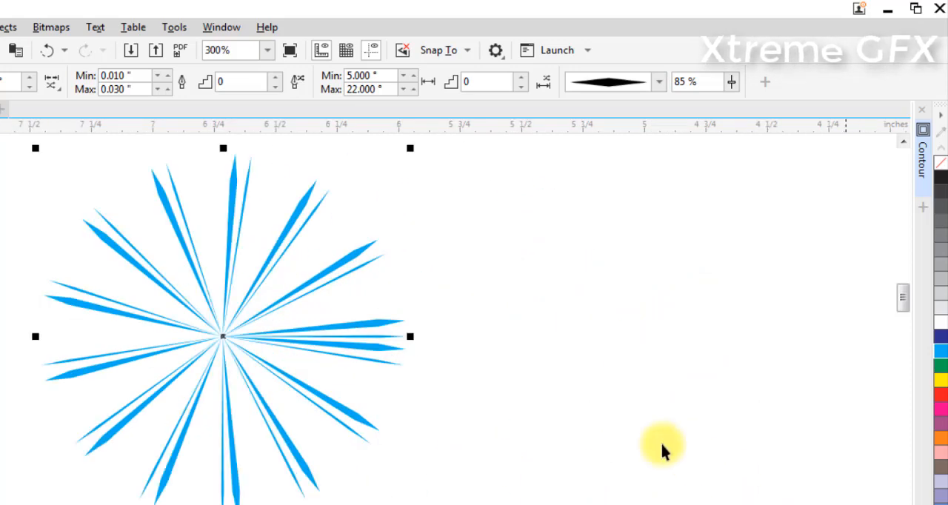
drag(225, 340, 683, 344)
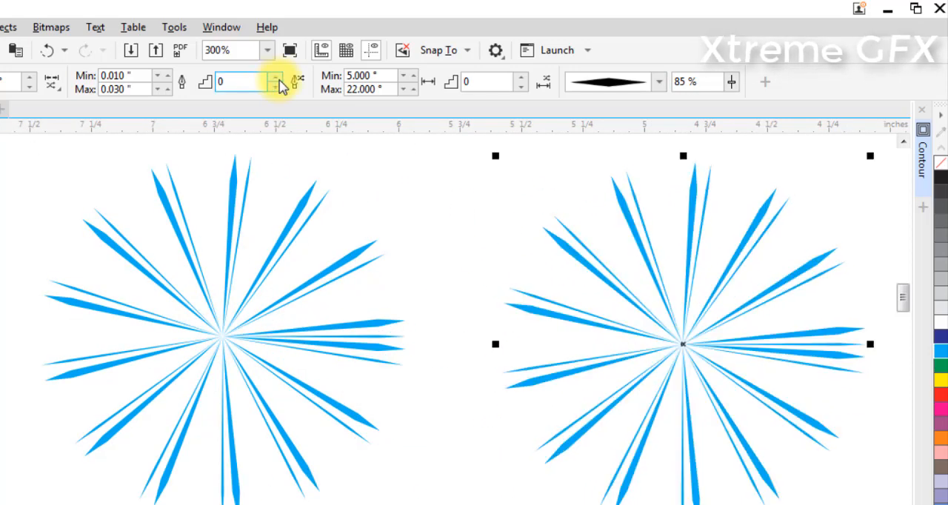
drag(396, 77, 348, 77)
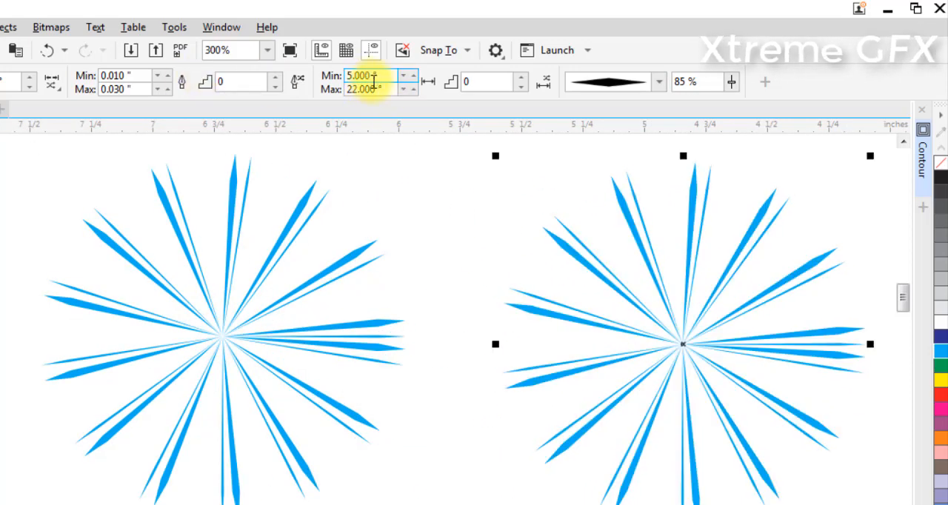
text(13)
key(Return)
click(413, 76)
click(413, 76)
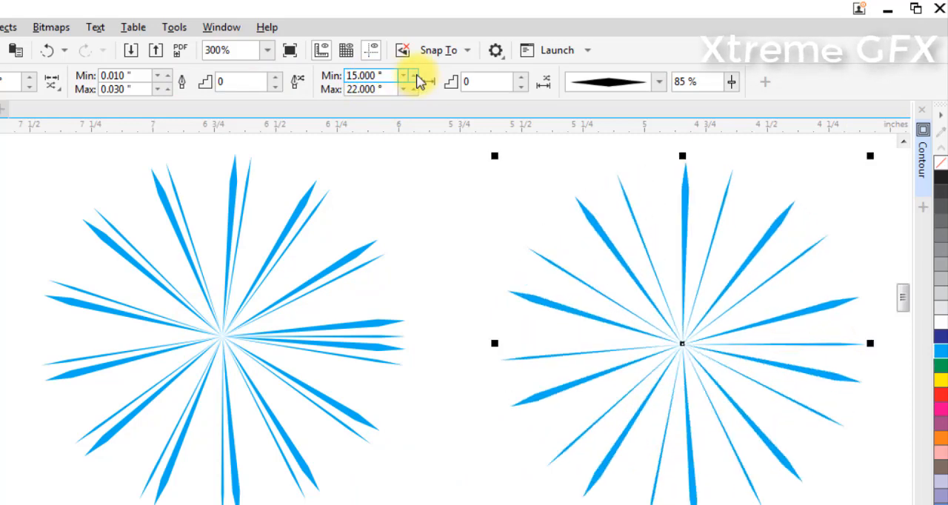
click(414, 76)
click(413, 76)
click(414, 76)
click(415, 76)
click(415, 77)
click(414, 77)
click(414, 76)
Try moving the copied radial effect about 0.3 inches closer to the original and undo the move
drag(682, 343, 599, 339)
click(792, 289)
click(586, 338)
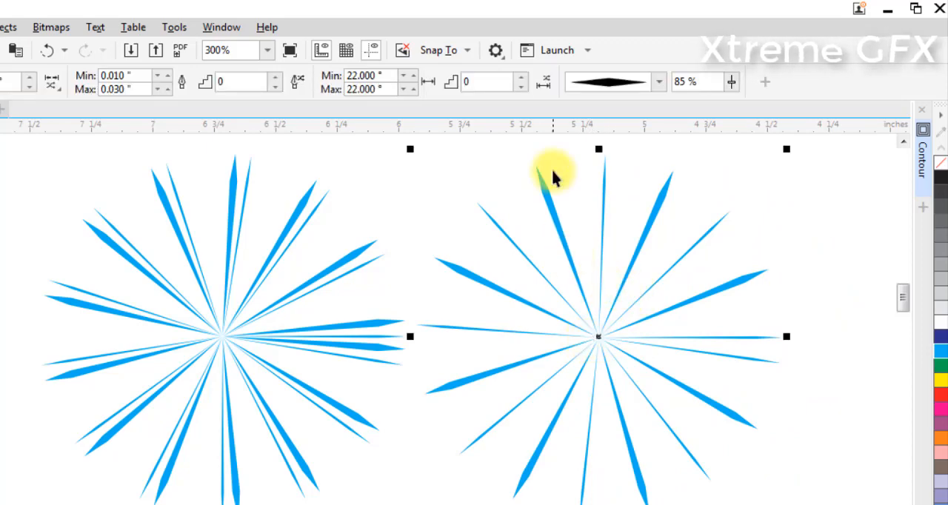
key(ctrl+z)
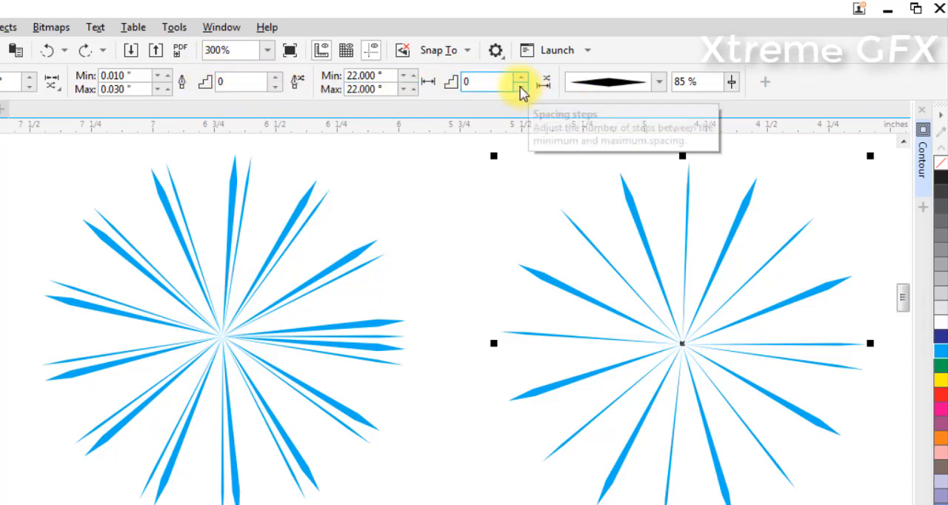
Try the one-sided taper, ellipse and diamond line styles on the copied effect, and end with the uniform straight style
click(659, 83)
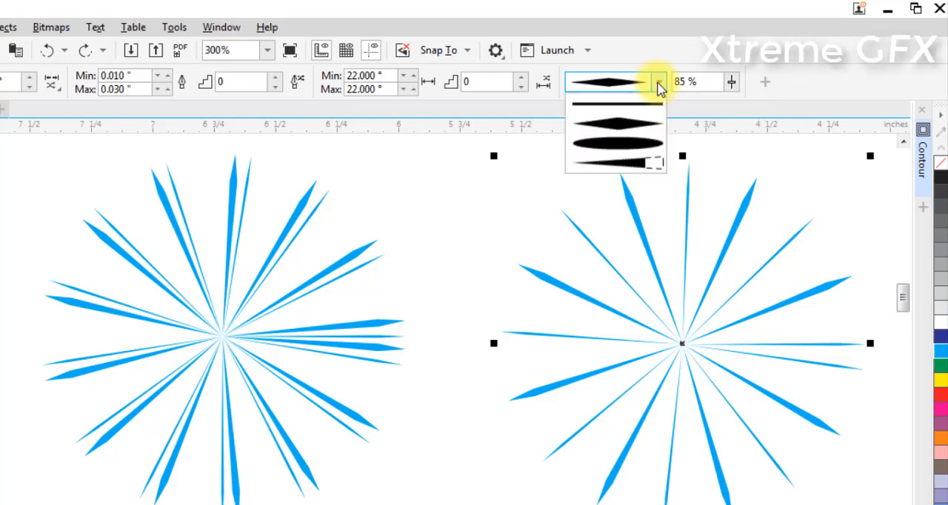
click(632, 162)
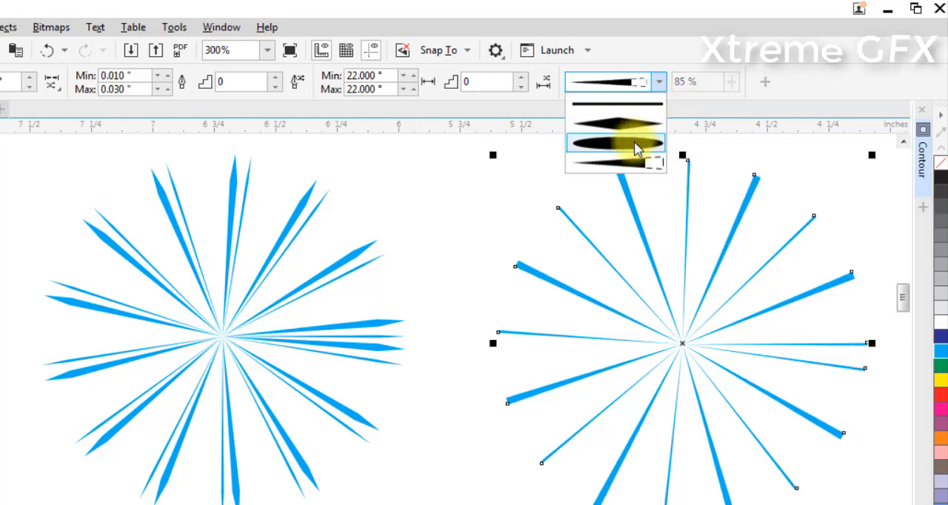
click(635, 148)
click(635, 83)
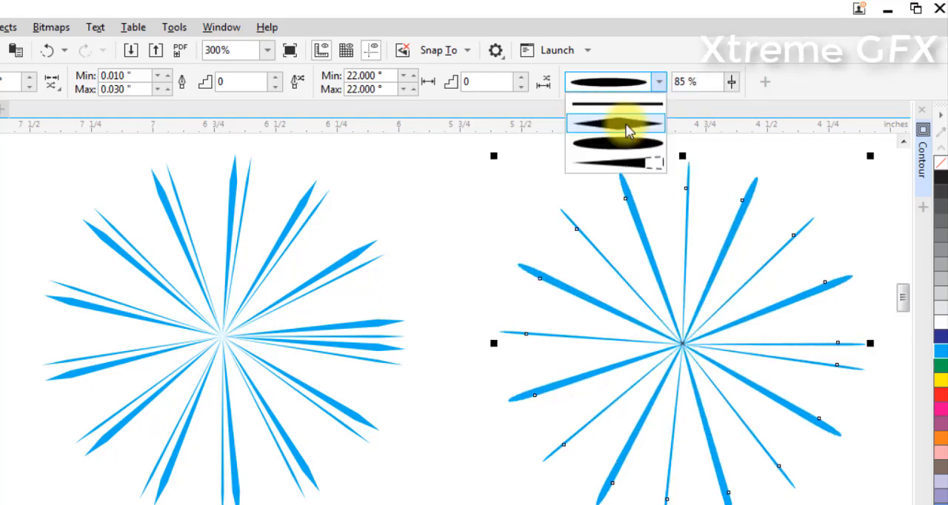
click(628, 124)
click(659, 83)
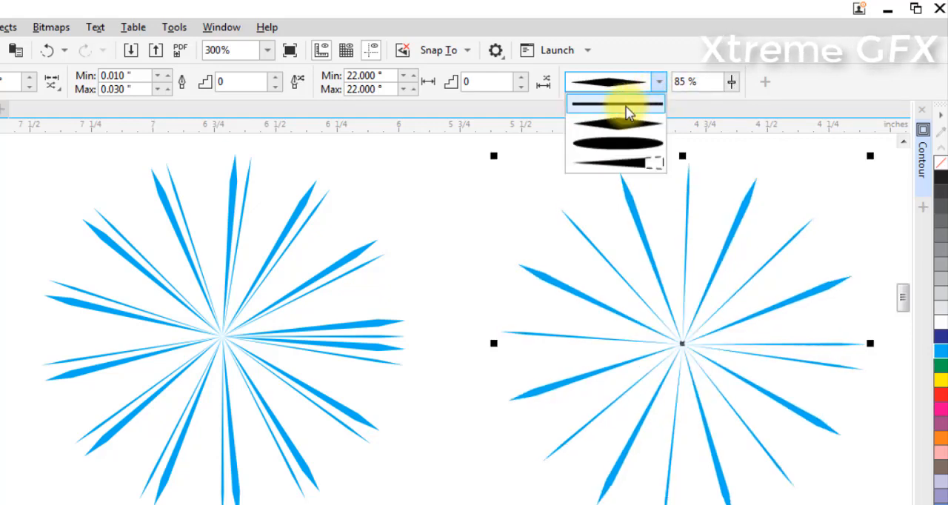
click(626, 105)
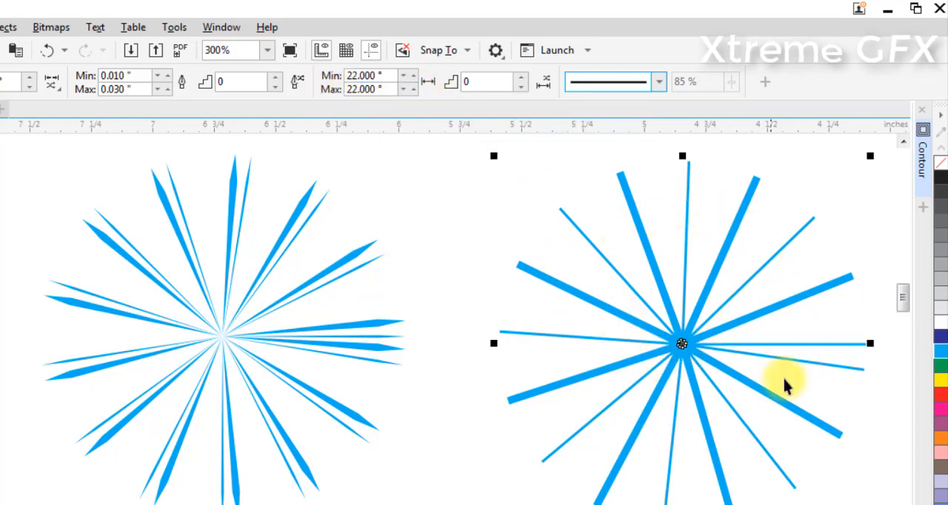
Set the copied effect's minimum and maximum line spacing to 30 degrees and choose the one-sided tapered line style
click(411, 75)
click(413, 75)
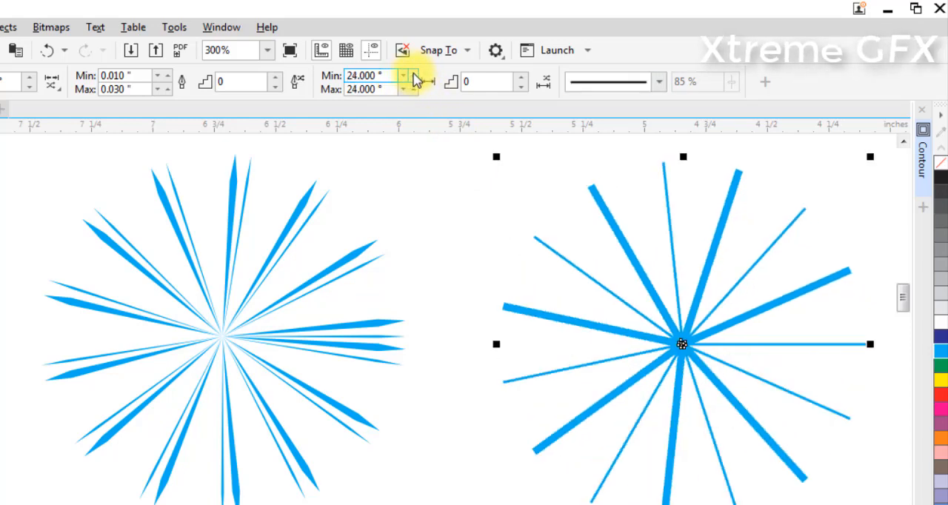
click(415, 75)
click(415, 76)
click(415, 75)
click(415, 75)
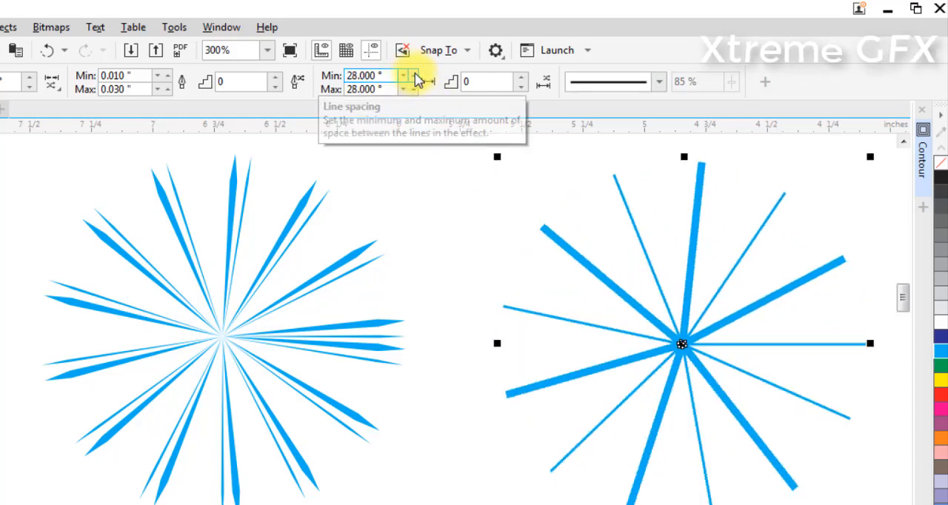
click(415, 75)
click(414, 76)
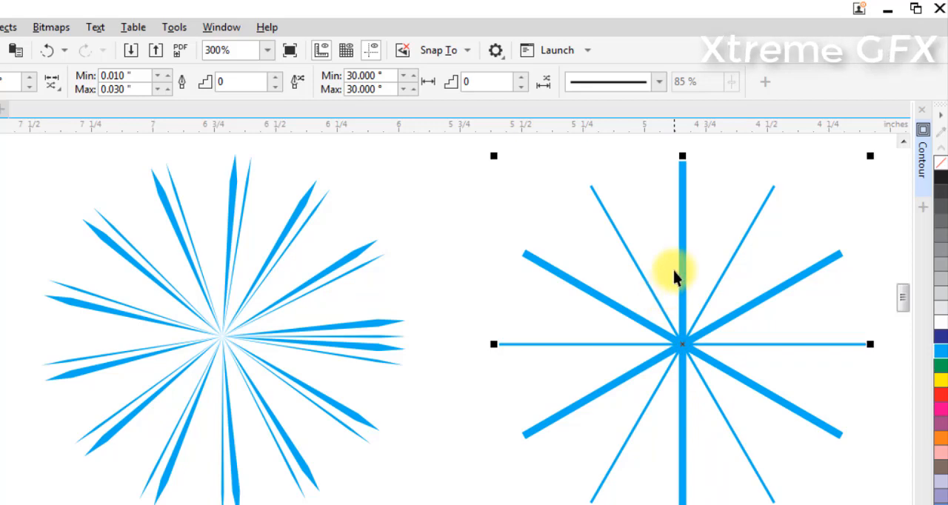
click(622, 82)
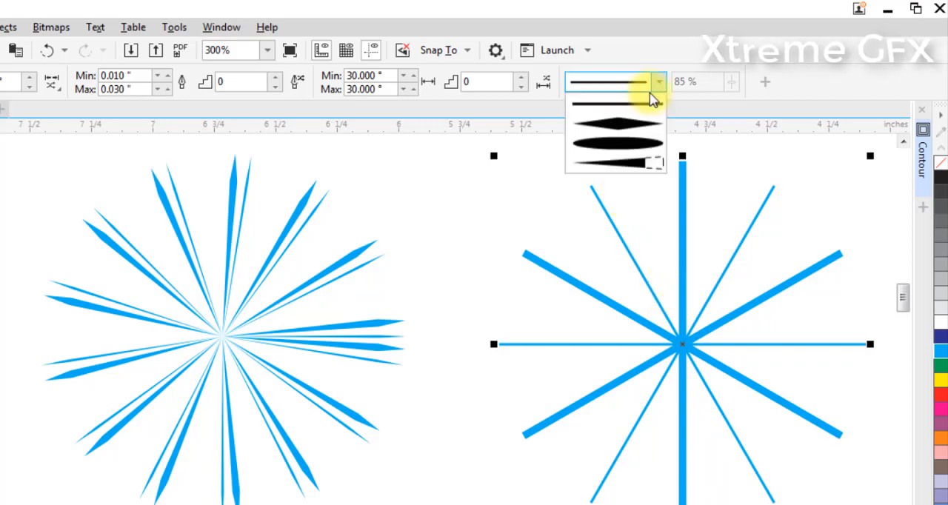
click(623, 163)
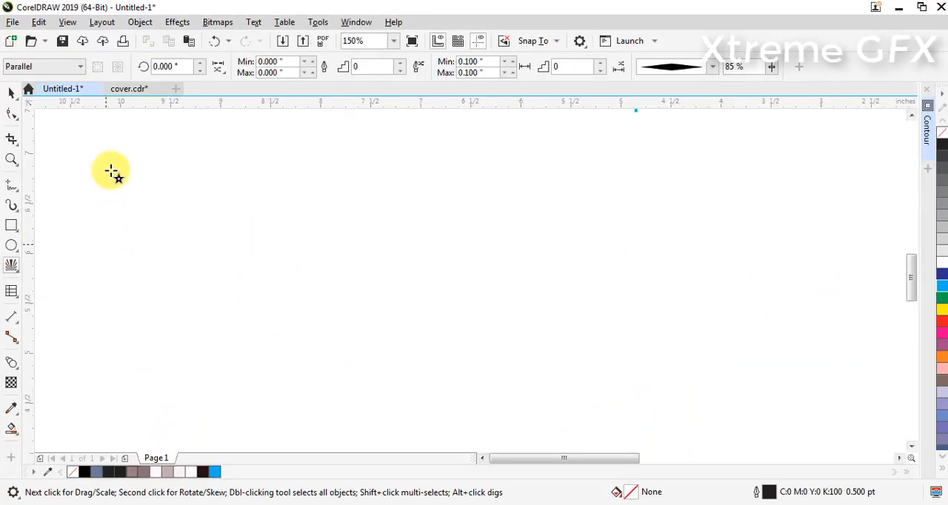
Draw a five-pointed star about 1.15 by 1.09 inches in the upper left of the empty drawing area
drag(111, 172, 232, 282)
click(12, 265)
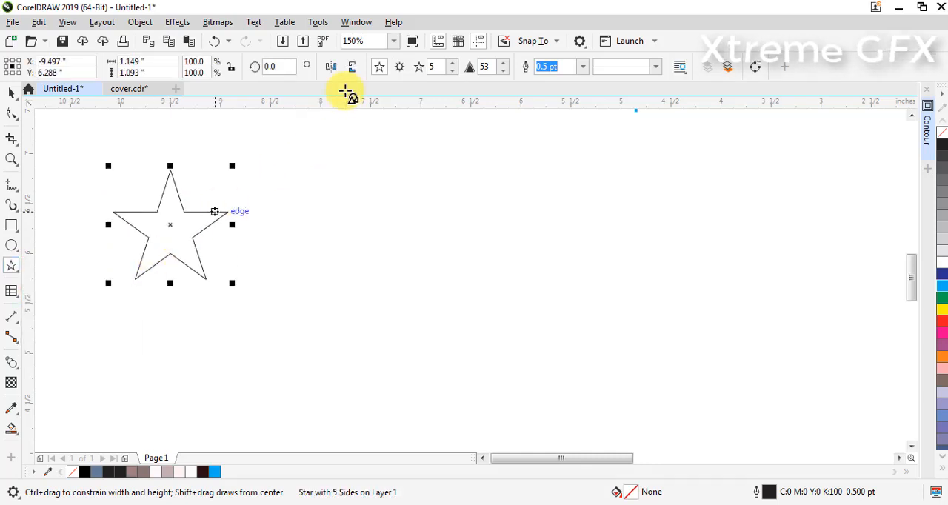
Draw a heart about 1.08 inches wide and high to the right of the star and move it about 0.33 inches closer
click(384, 72)
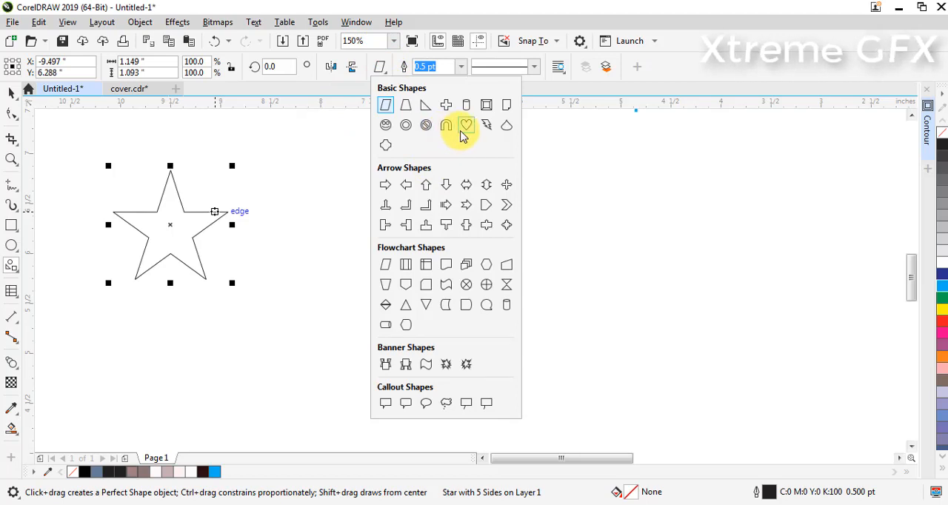
click(465, 126)
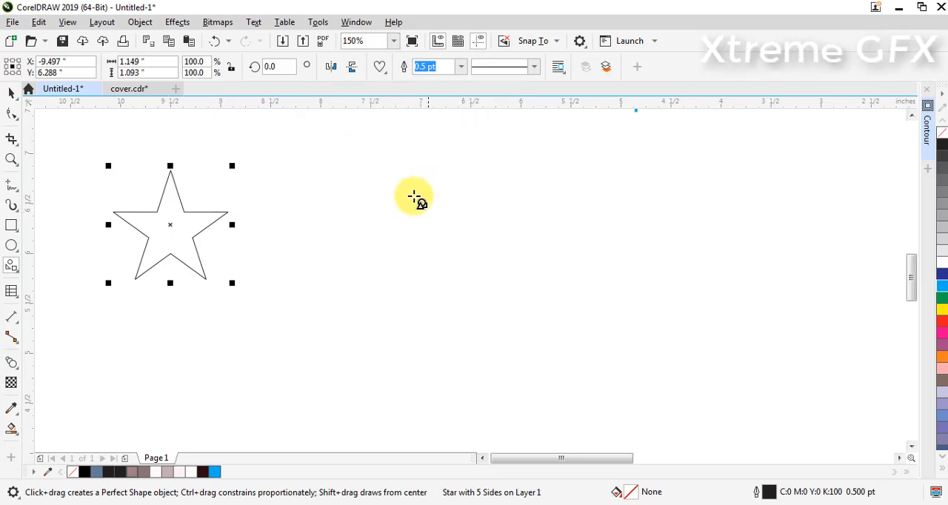
drag(318, 166, 420, 277)
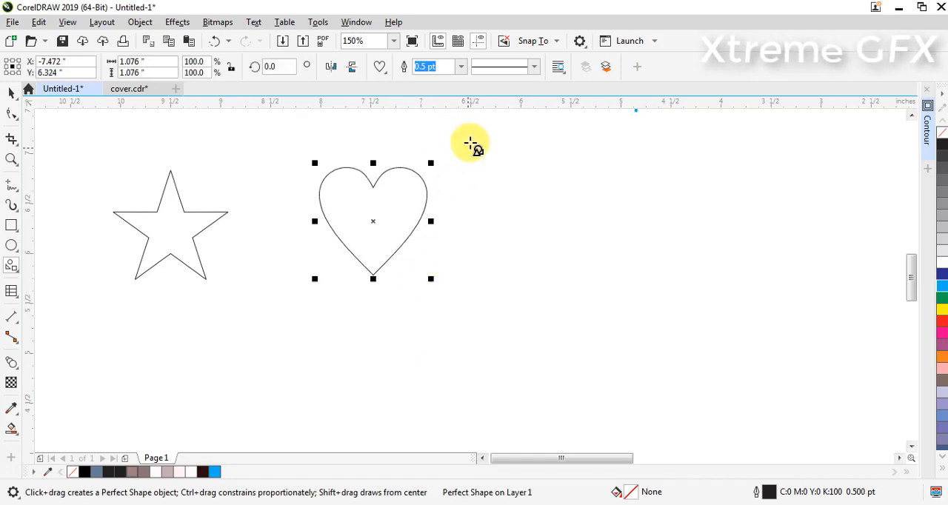
key(space)
drag(374, 222, 342, 237)
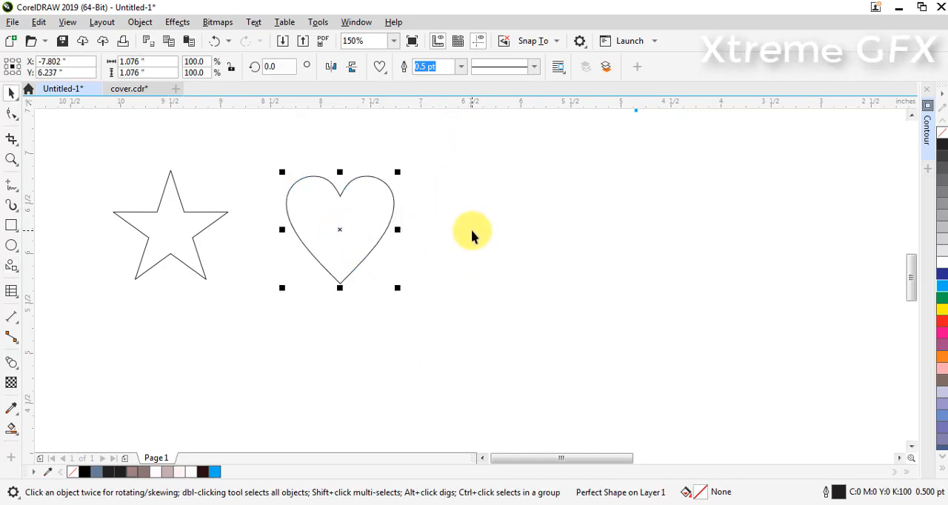
Draw a radial Impact effect about 2.16 inches across to the right of the heart and shift it down to the right
click(472, 230)
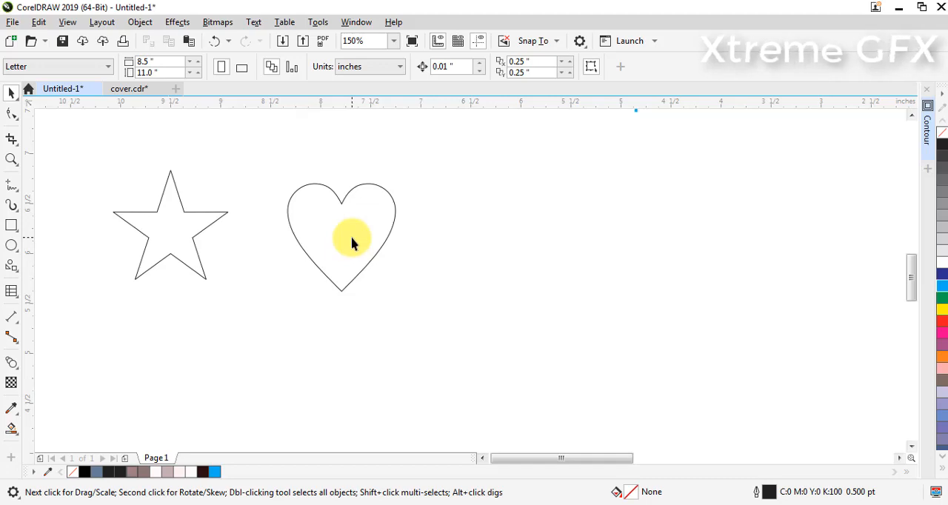
click(12, 269)
click(15, 271)
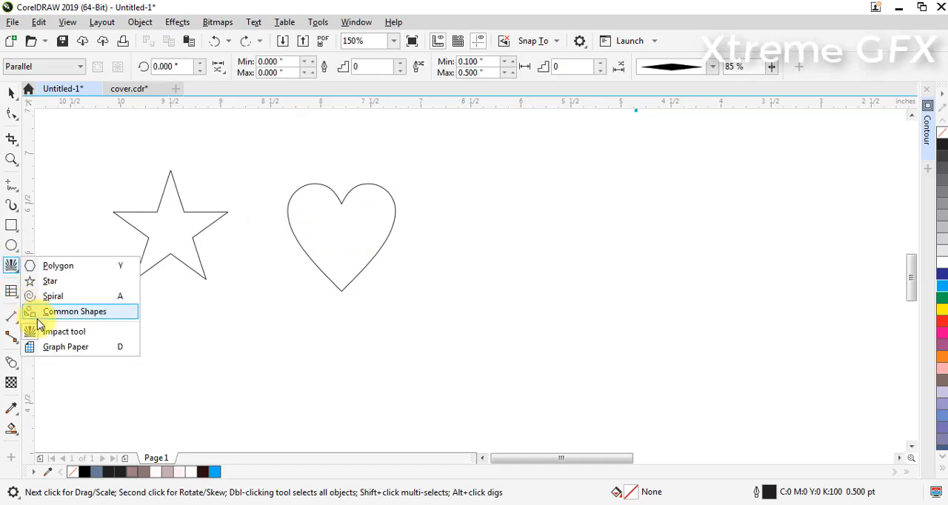
click(46, 331)
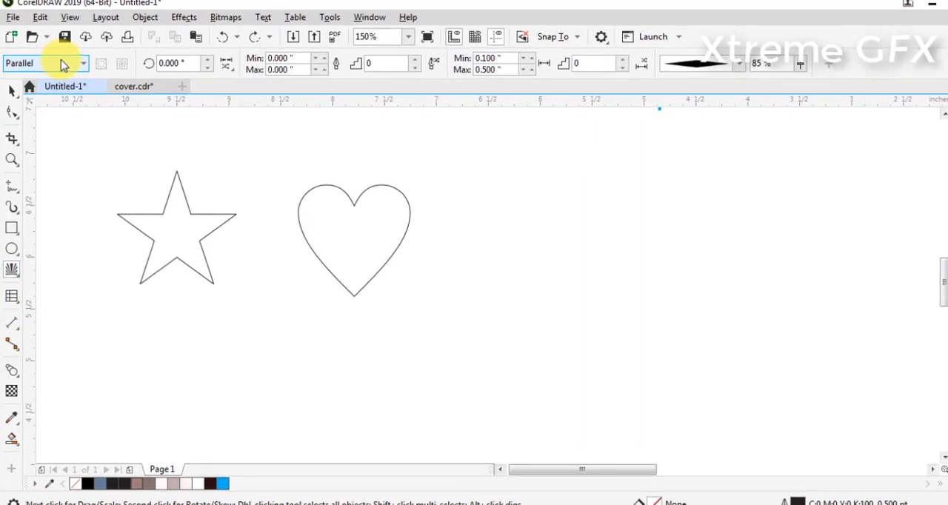
click(62, 66)
click(58, 96)
drag(548, 206, 603, 279)
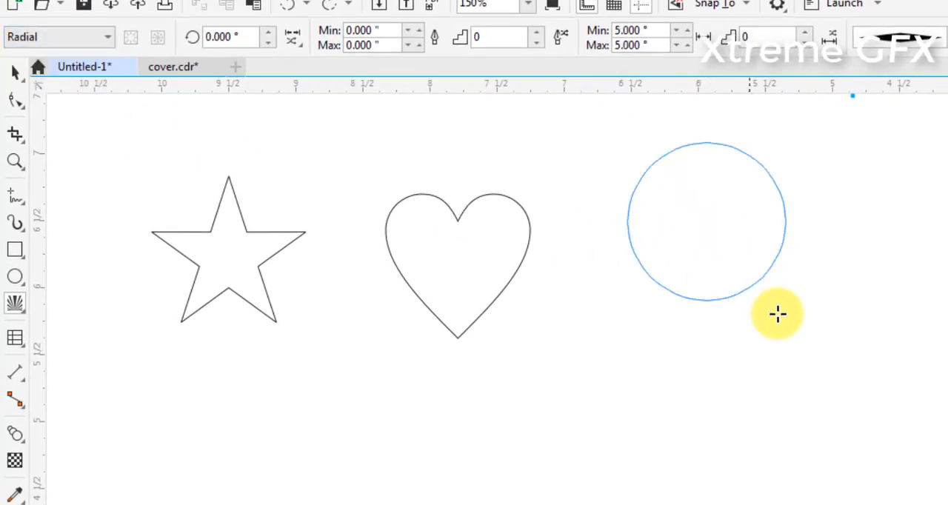
drag(776, 314, 815, 318)
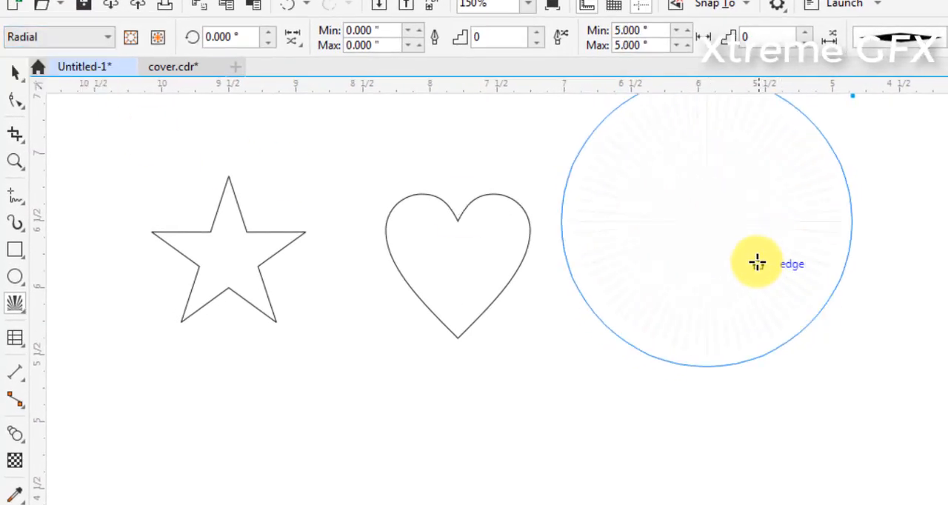
drag(714, 207, 824, 355)
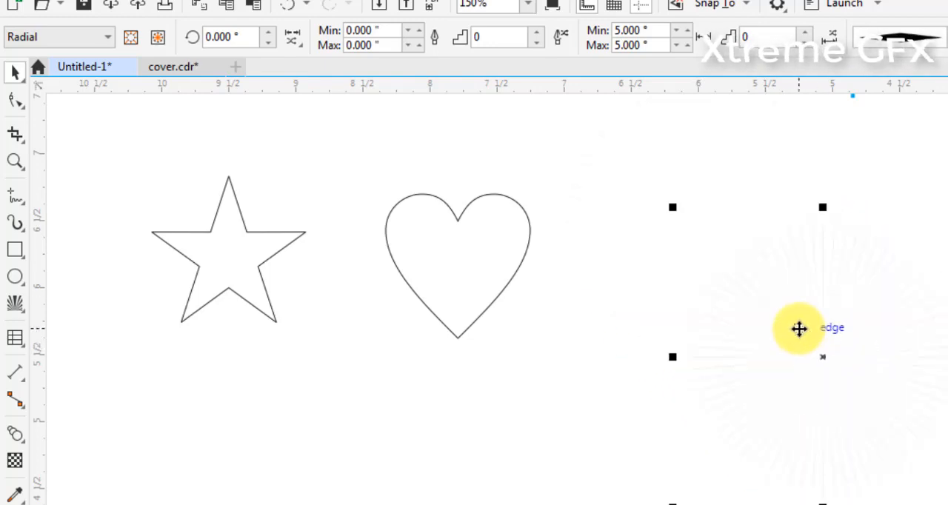
Set the radial effect's line width to 0.010 inches minimum and 0.020 inches maximum, and place a copy of the effect below the star
click(419, 30)
click(419, 31)
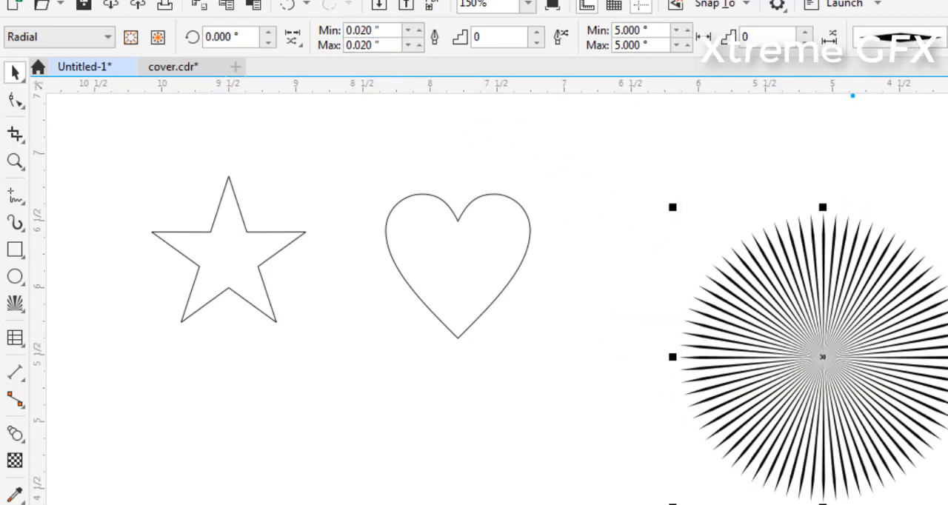
click(407, 30)
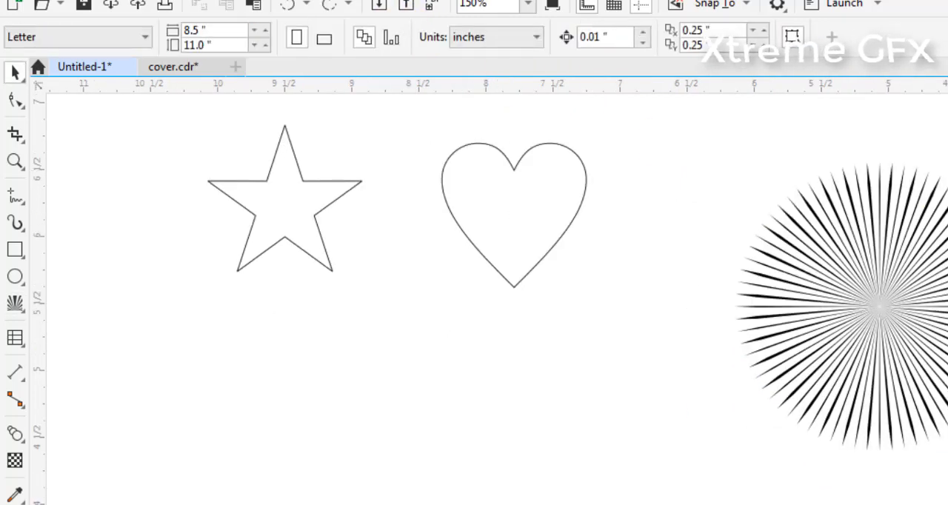
drag(947, 129, 695, 481)
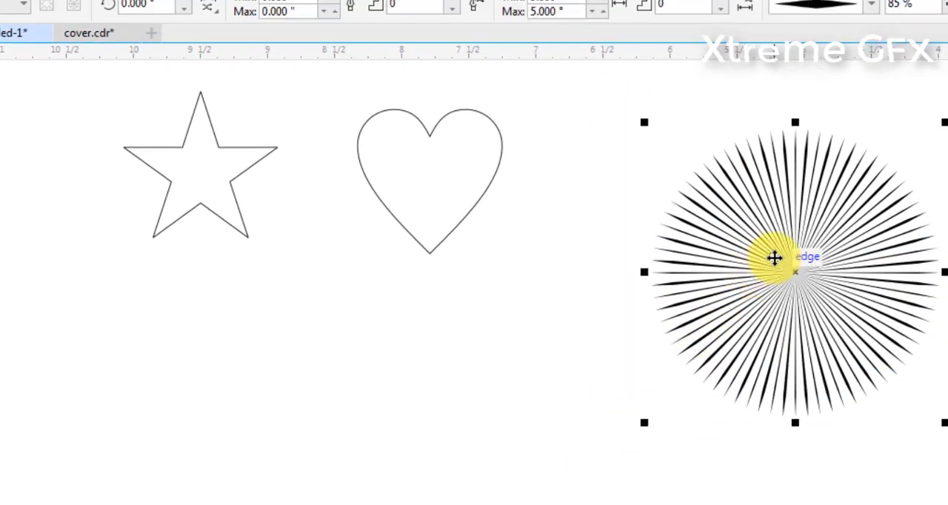
drag(774, 257, 153, 368)
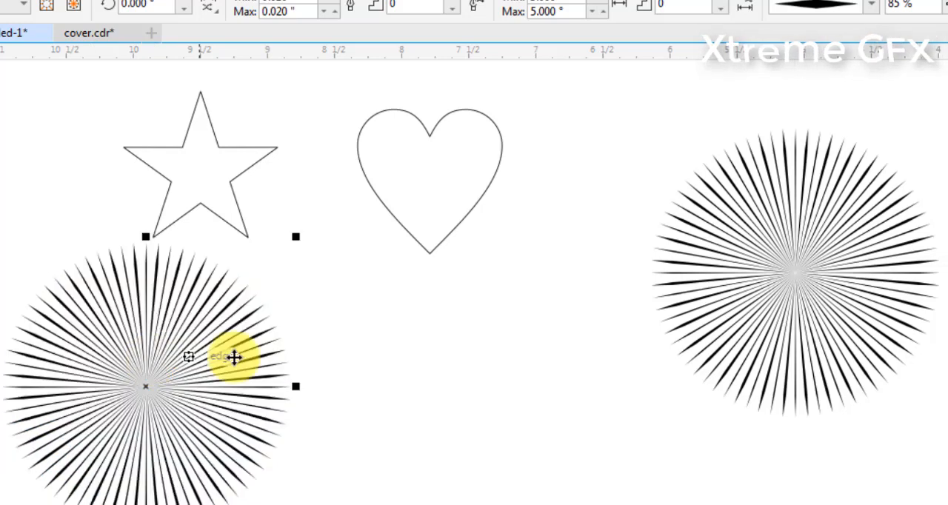
Center the heart horizontally and vertically on the radial effect at the right
click(569, 219)
click(426, 128)
shift+click(811, 235)
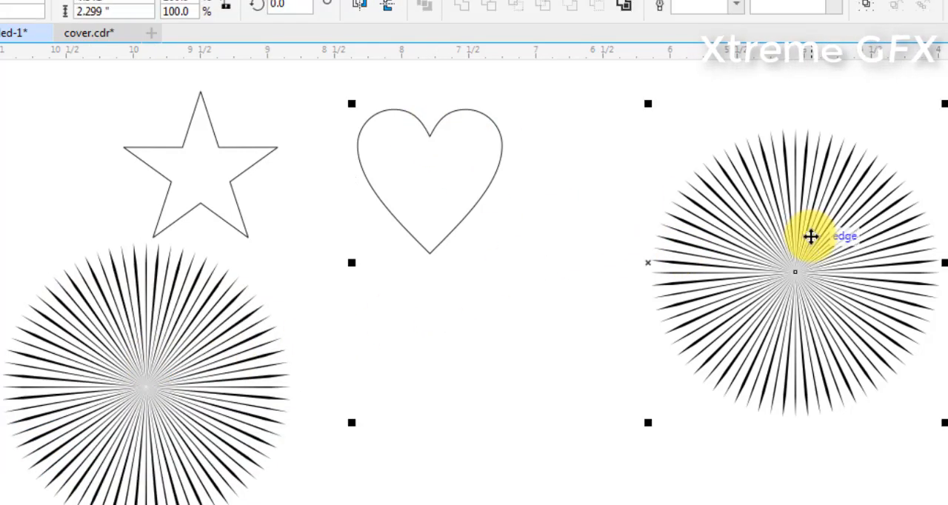
key(e)
key(c)
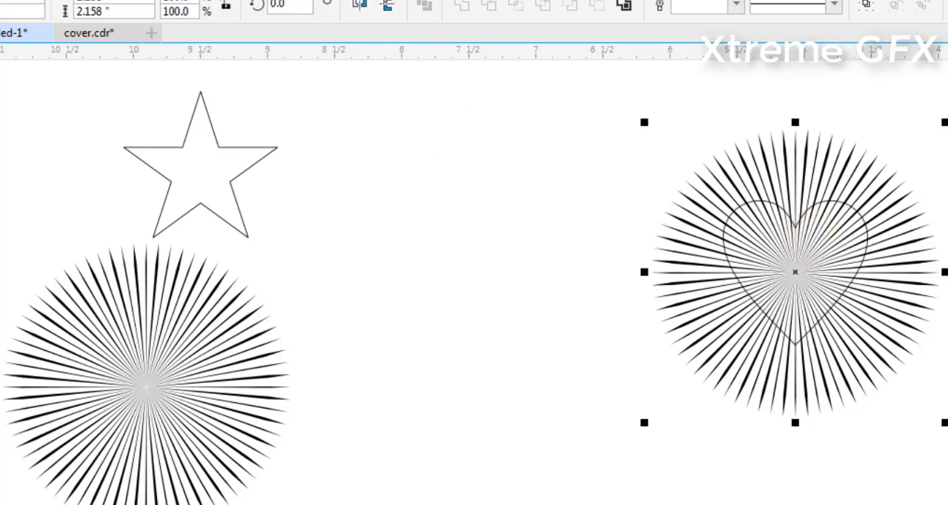
key(Escape)
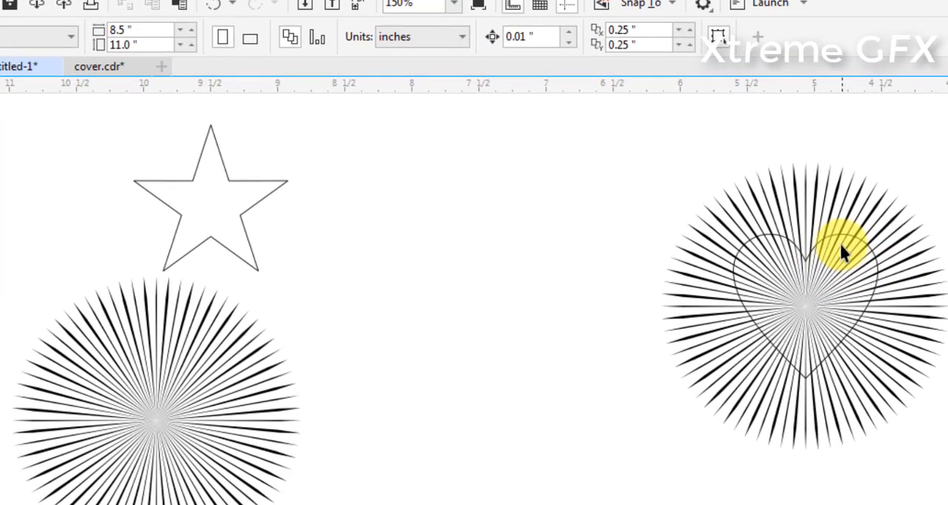
Use the heart outline as the inner boundary of the radial effect surrounding it
click(701, 243)
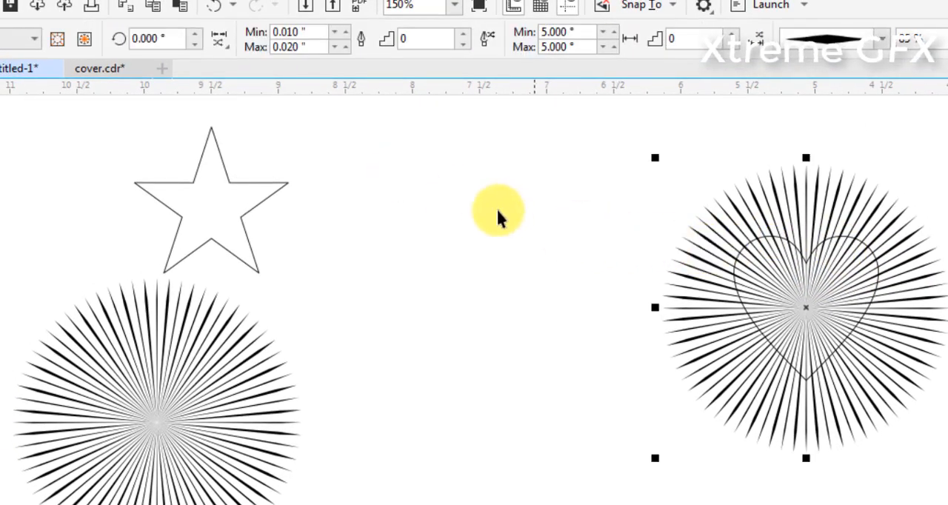
click(61, 37)
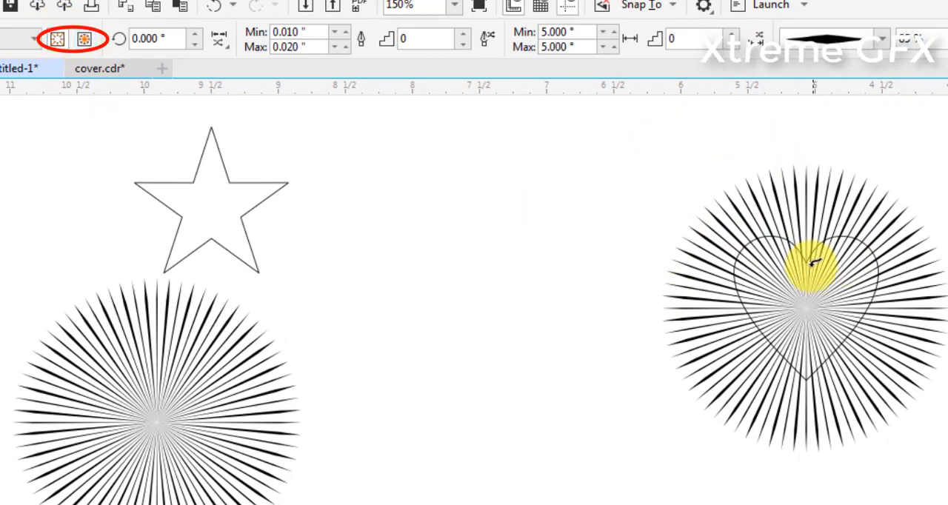
scroll(797, 246, up, 1)
scroll(766, 227, up, 1)
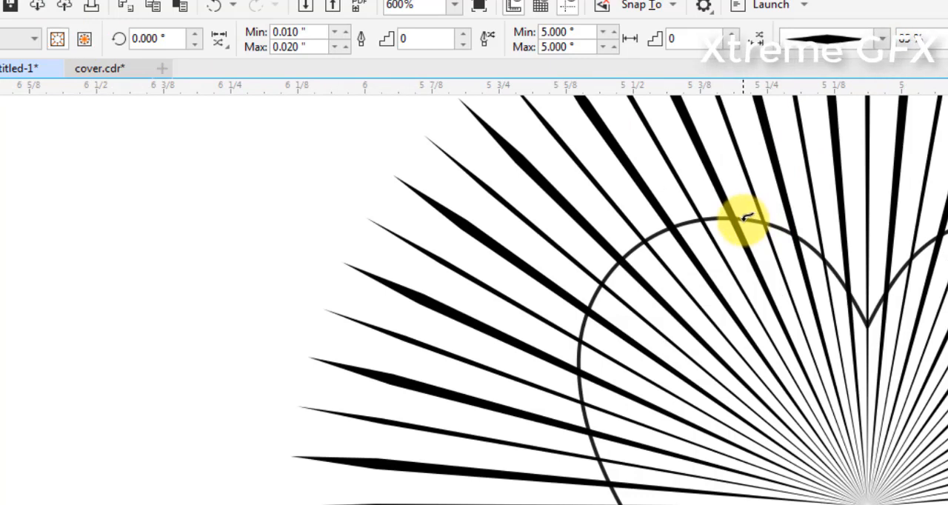
click(746, 217)
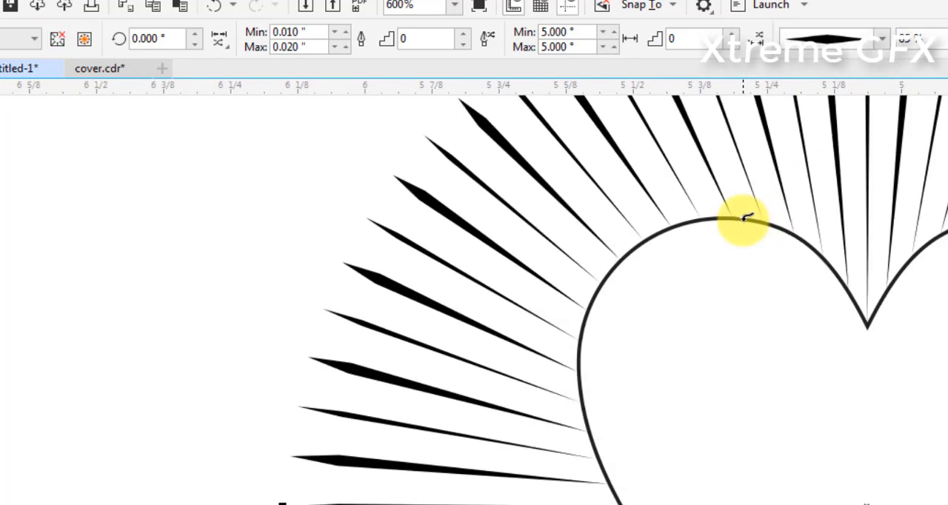
scroll(823, 230, down, 4)
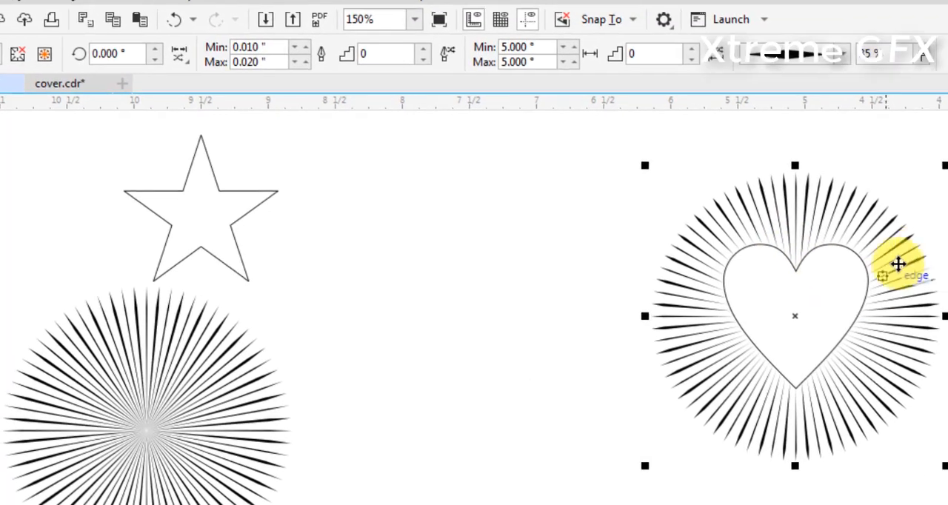
Separate the heart outline from its cut-out effect, and copy the full radial effect from below the star to the far right
click(946, 237)
drag(813, 249, 538, 231)
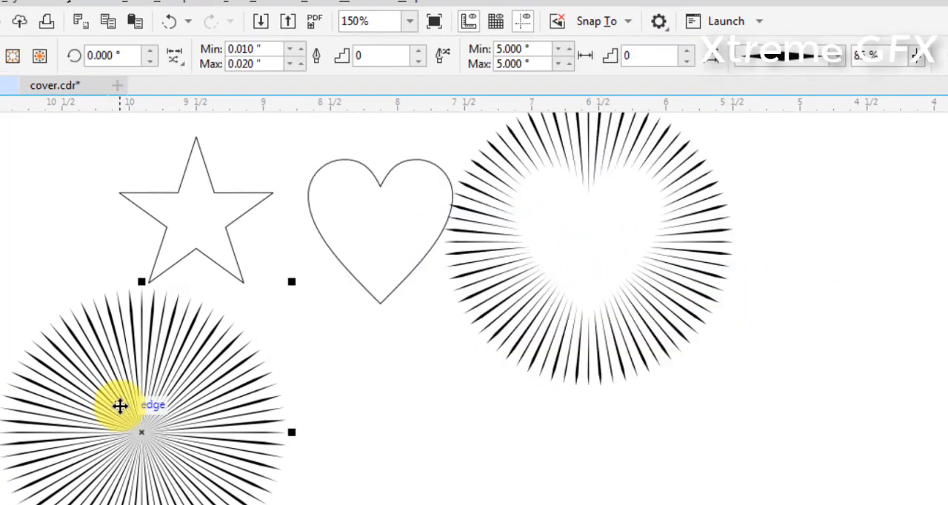
drag(121, 406, 937, 322)
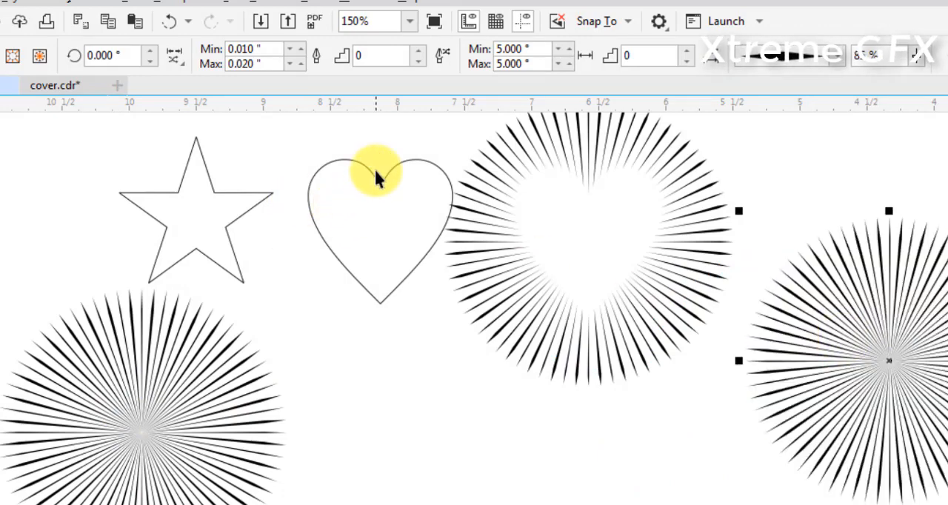
Align the centers of the heart outline and the full radial effect copied to the far right
click(376, 174)
click(378, 182)
shift+click(904, 349)
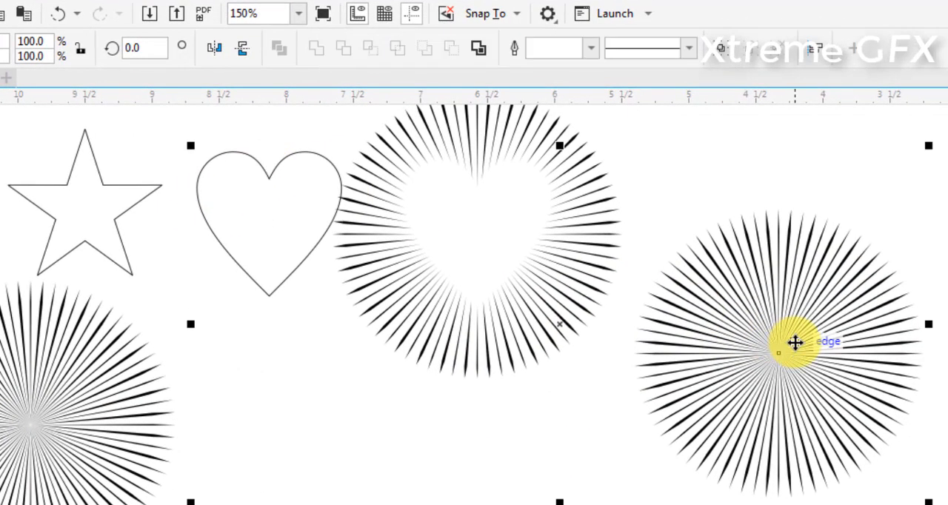
key(c)
key(e)
click(885, 218)
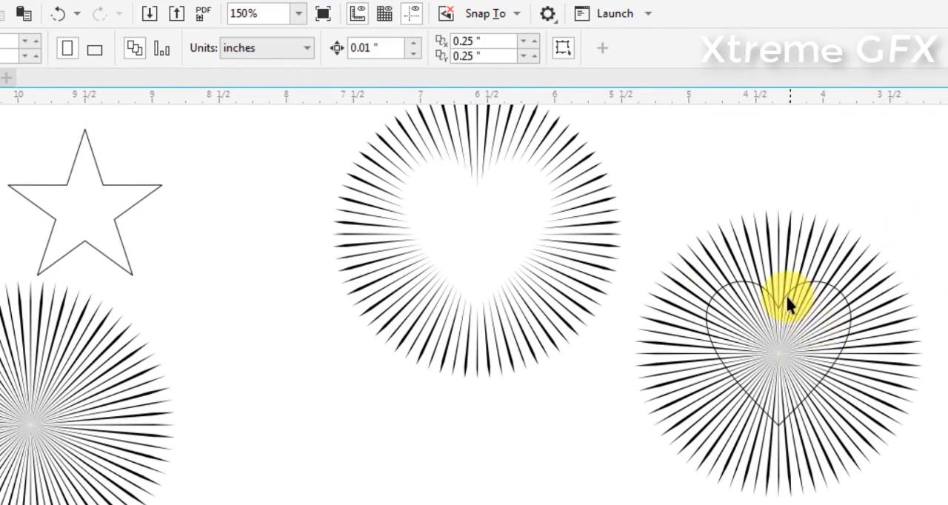
Use the heart outline as the outer boundary of the copied radial effect so its lines fill the heart
click(869, 363)
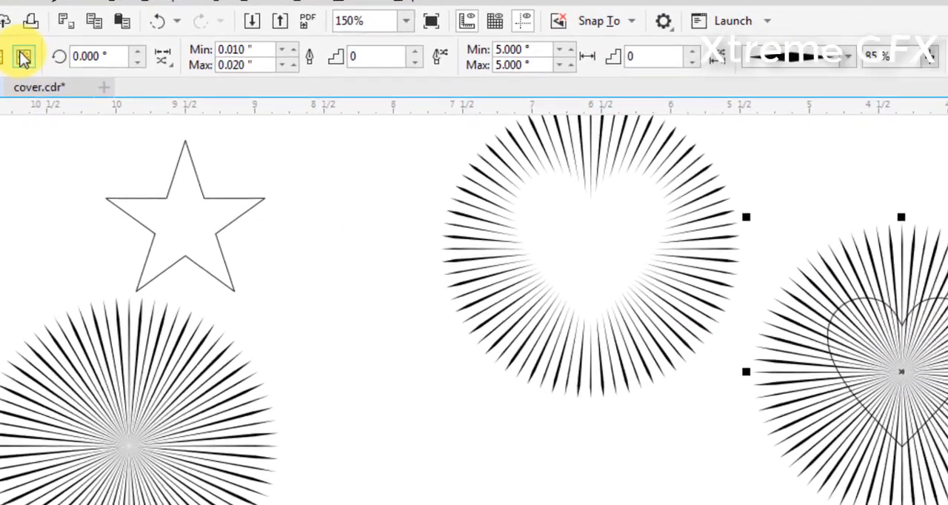
scroll(736, 259, up, 5)
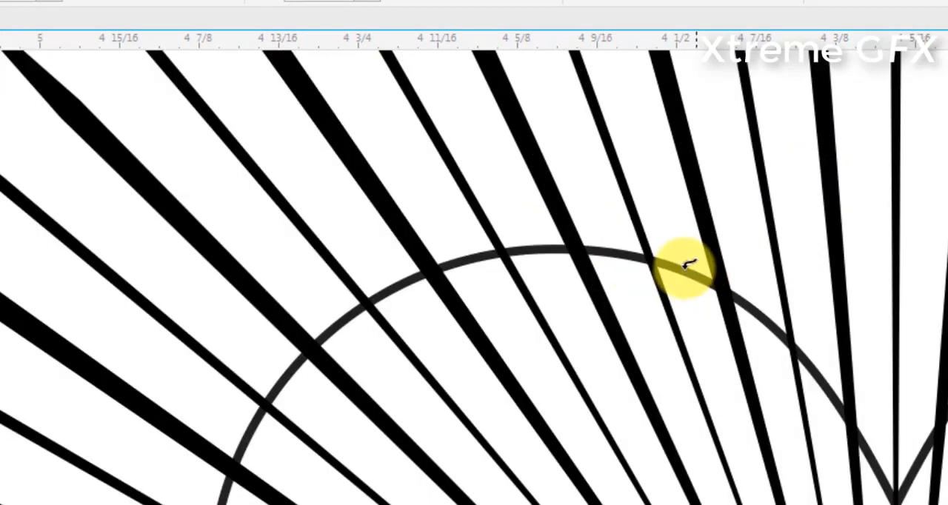
scroll(686, 268, down, 5)
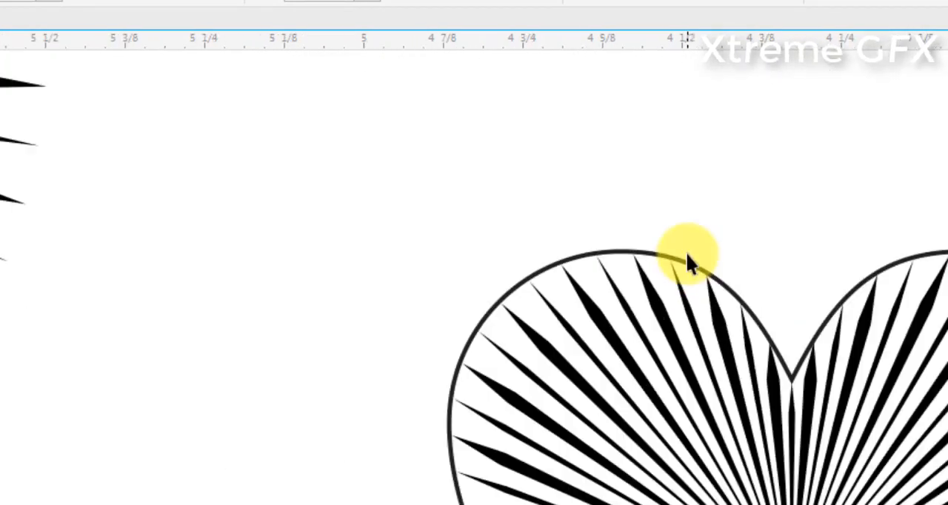
click(855, 283)
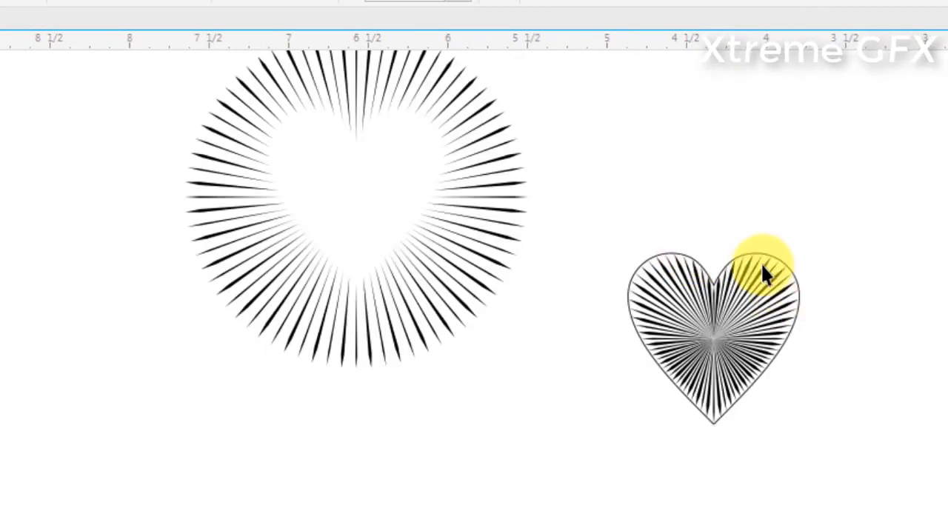
Move the heart-shaped line effect up next to the heart cut-out effect and delete the leftover heart outline
drag(739, 263, 665, 163)
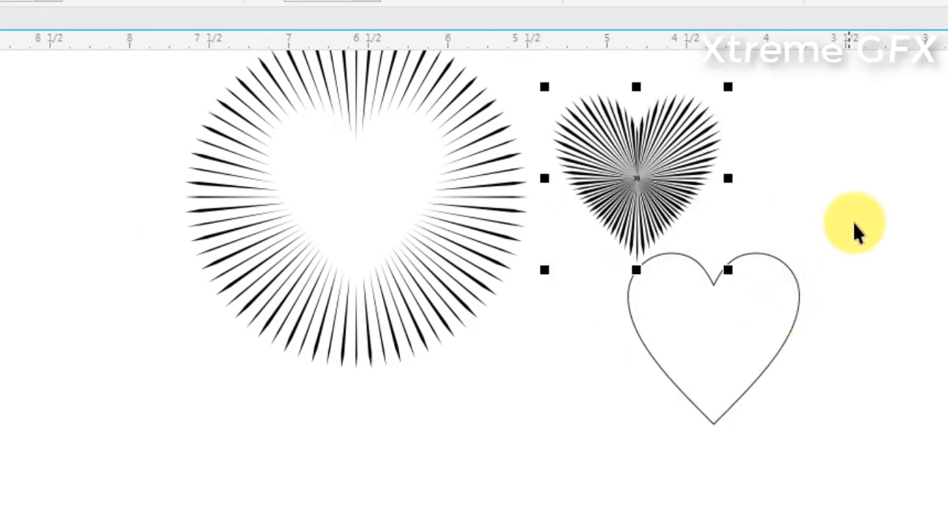
drag(758, 253, 153, 103)
key(Delete)
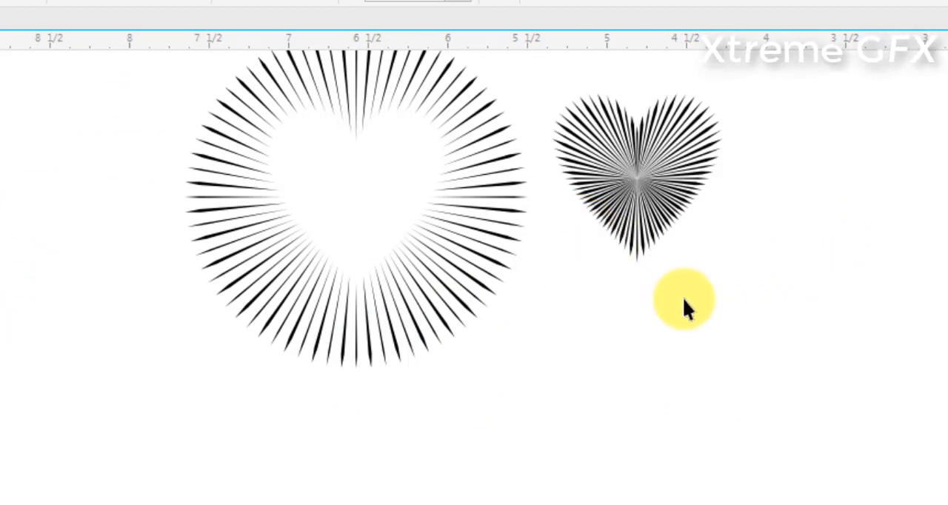
Copy the heart-filled and heart cut-out effects together to the empty area below the originals
click(661, 171)
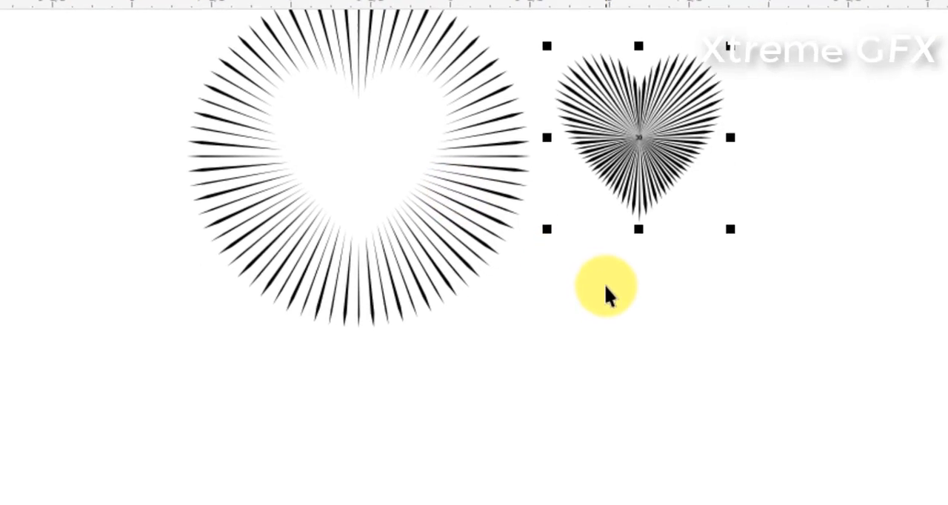
shift+click(504, 154)
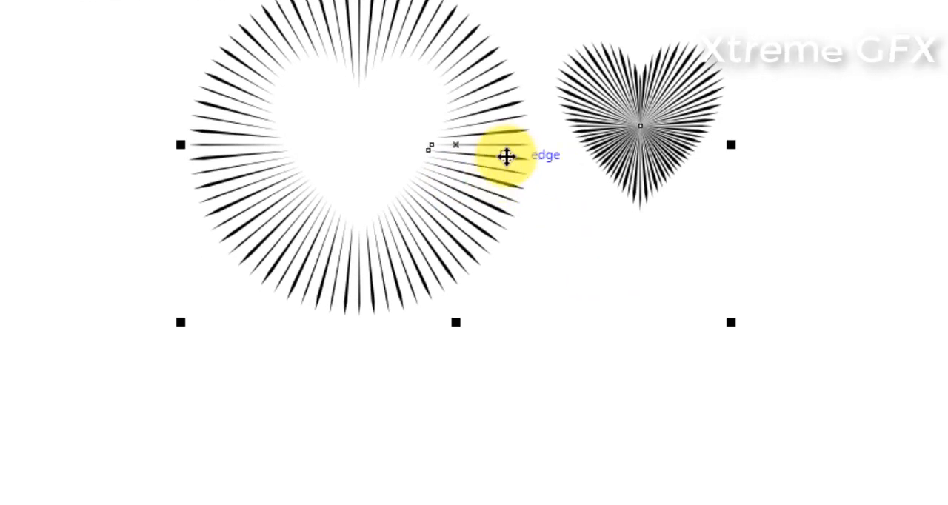
drag(503, 155, 744, 390)
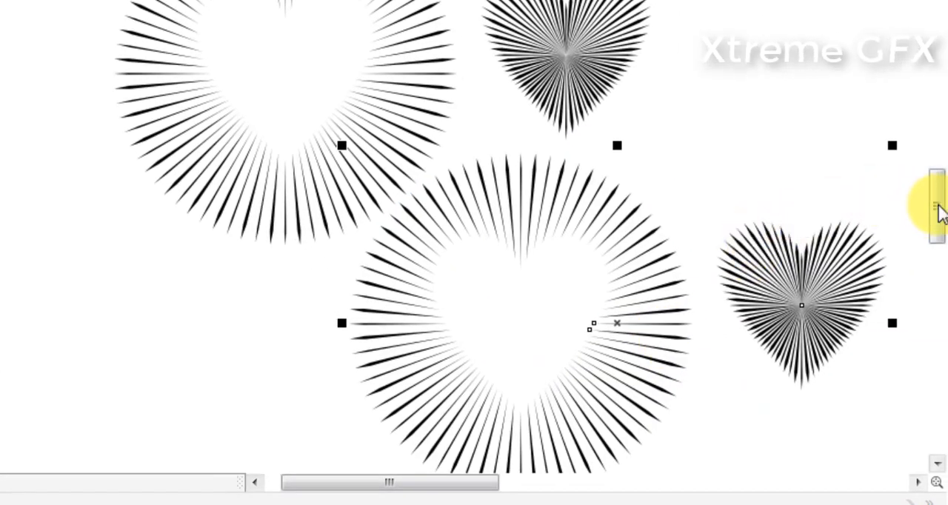
drag(934, 205, 937, 223)
drag(618, 194, 555, 271)
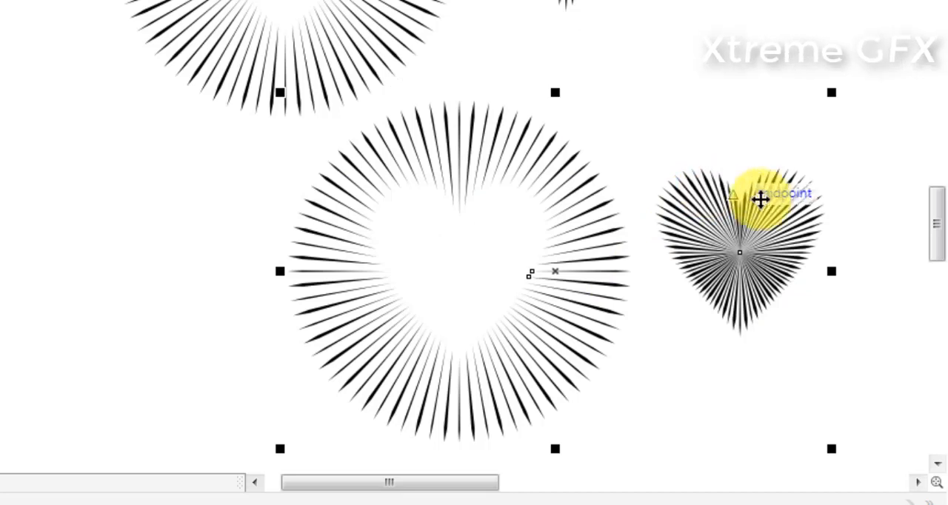
Center the copied heart-filled effect inside the copied heart cut-out effect
click(777, 184)
click(747, 224)
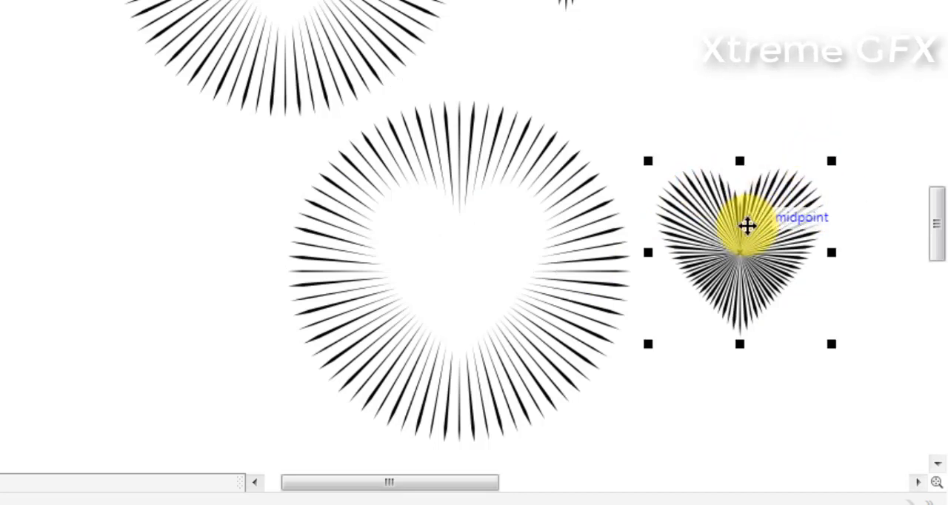
shift+click(598, 234)
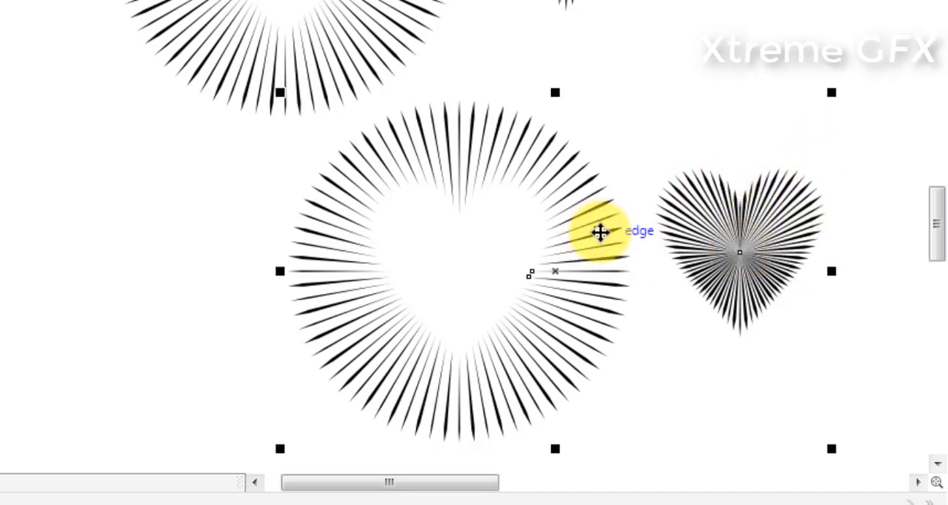
key(c)
key(e)
click(735, 209)
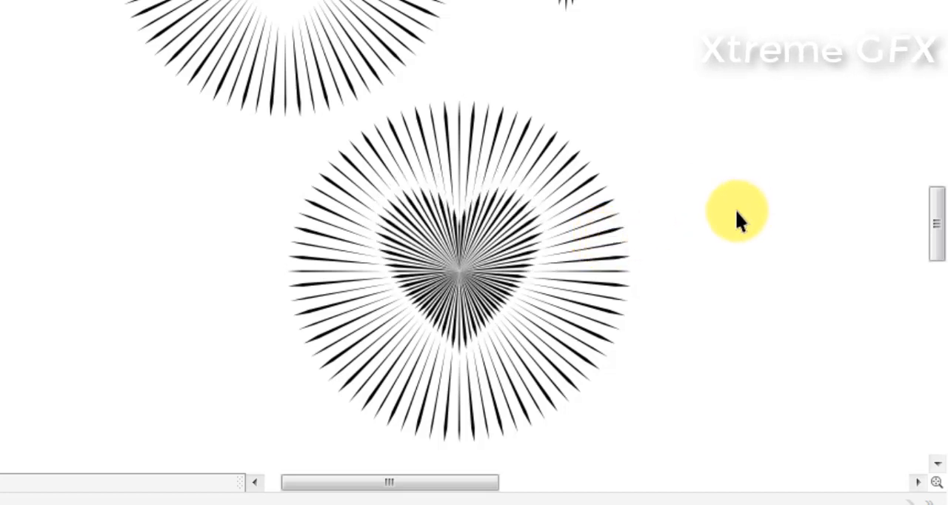
Move the combined heart and radial effect up to the right of the original heart-filled effect
scroll(571, 212, down, 2)
drag(653, 365, 468, 241)
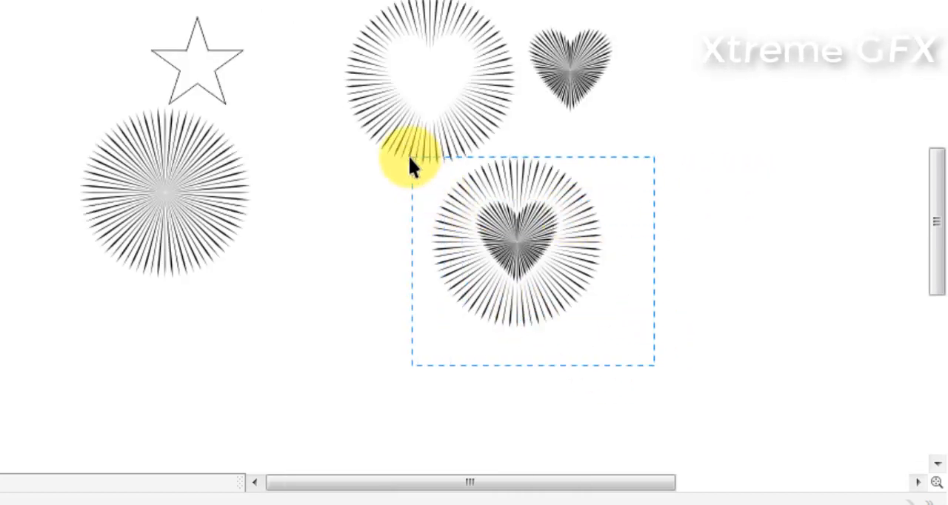
drag(410, 158, 410, 159)
drag(543, 260, 727, 82)
scroll(719, 17, up, 2)
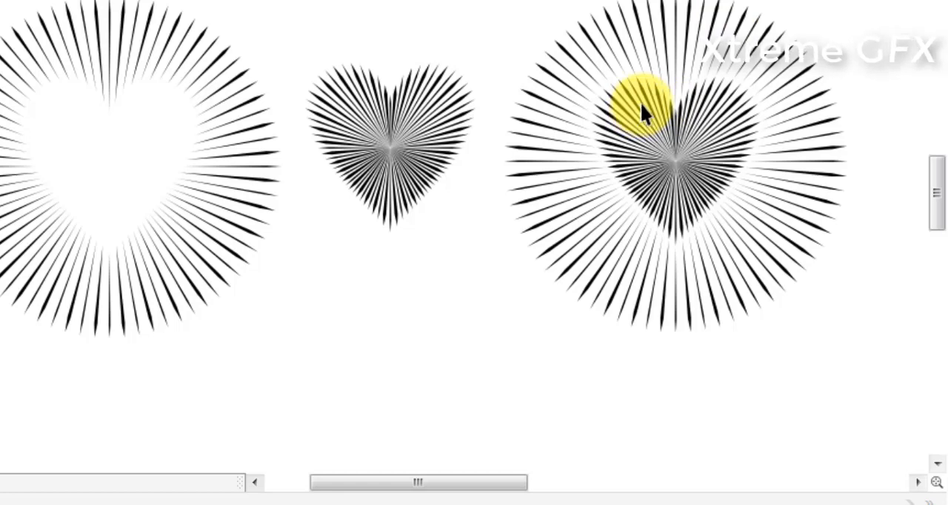
Move the star outline onto the radial line effect below it and center it on that effect
scroll(639, 104, down, 2)
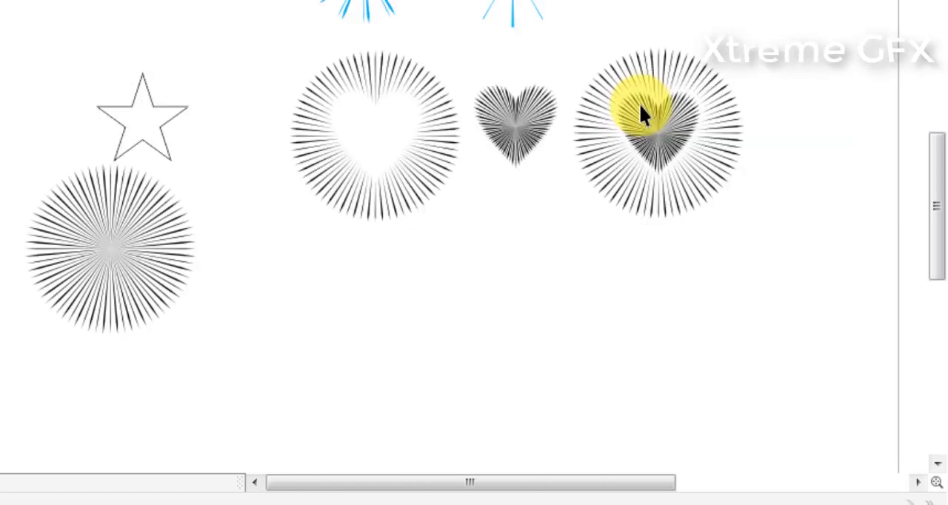
click(157, 134)
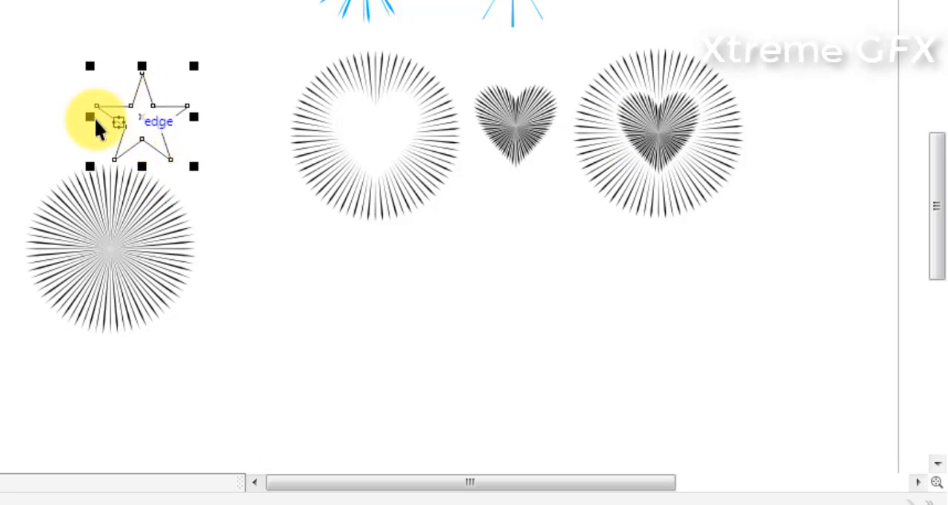
scroll(98, 188, up, 2)
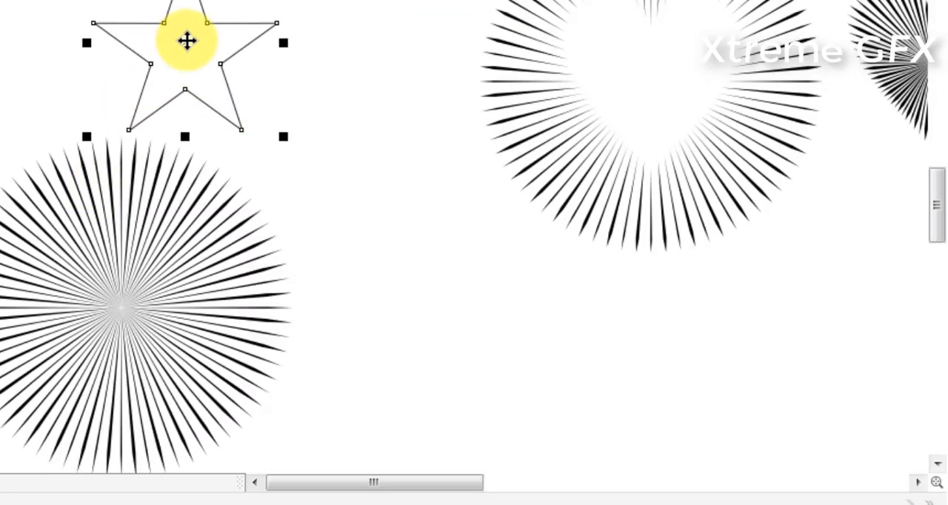
drag(186, 42, 116, 294)
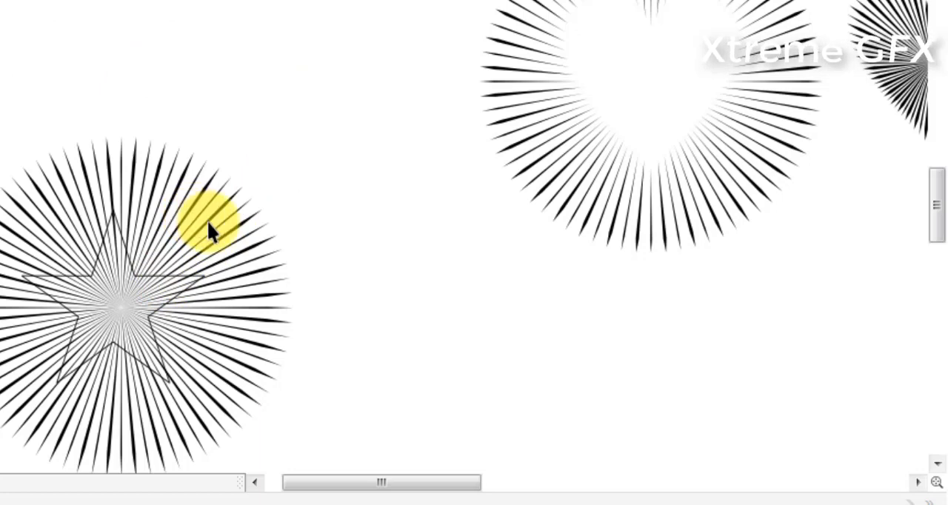
drag(82, 347, 3, 410)
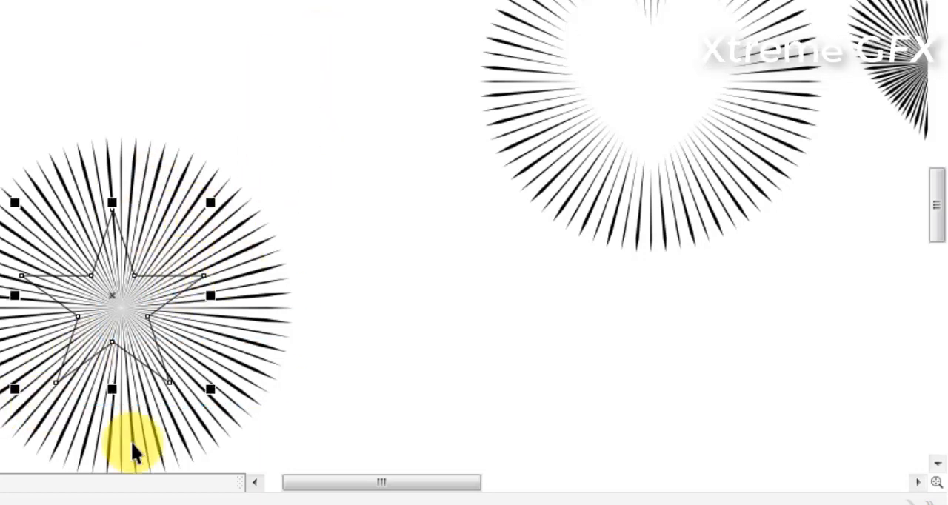
shift+click(133, 439)
key(c)
key(e)
click(467, 307)
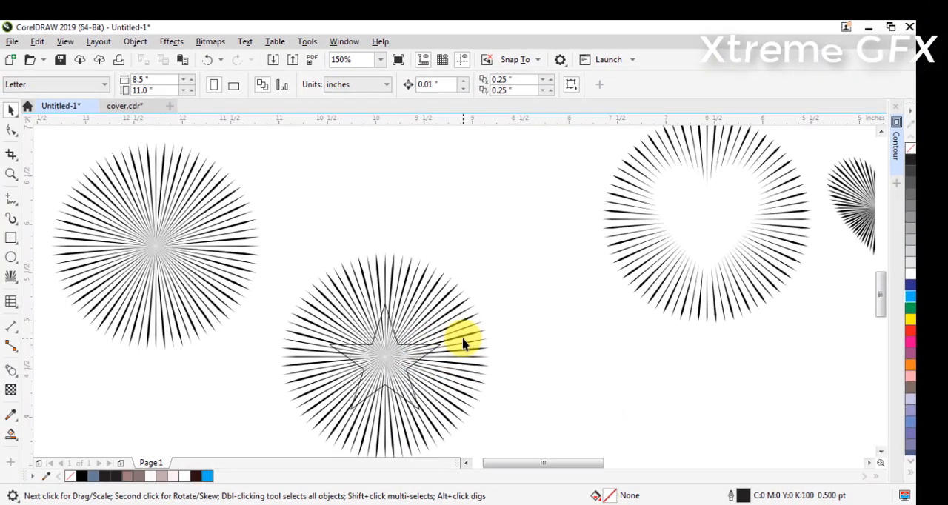
Set the star outline as the inner boundary of the radial line effect beneath it
click(464, 340)
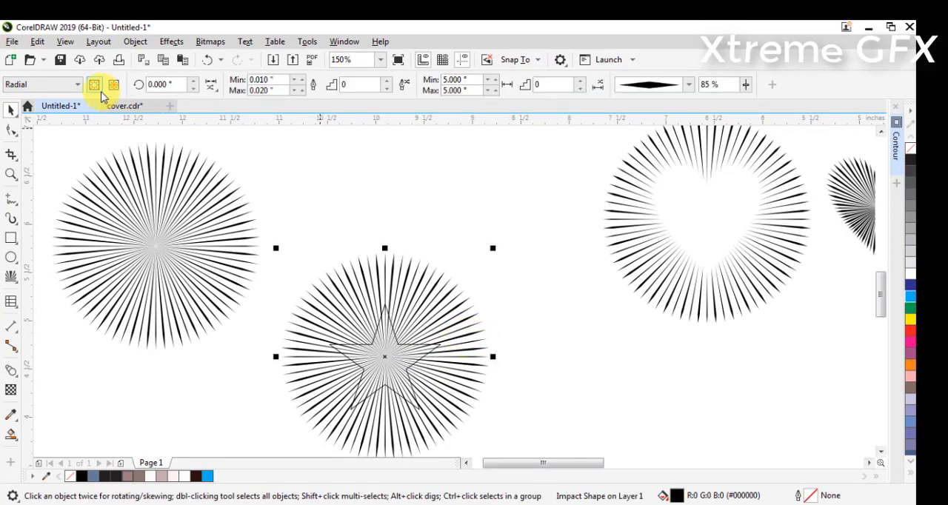
scroll(349, 341, up, 4)
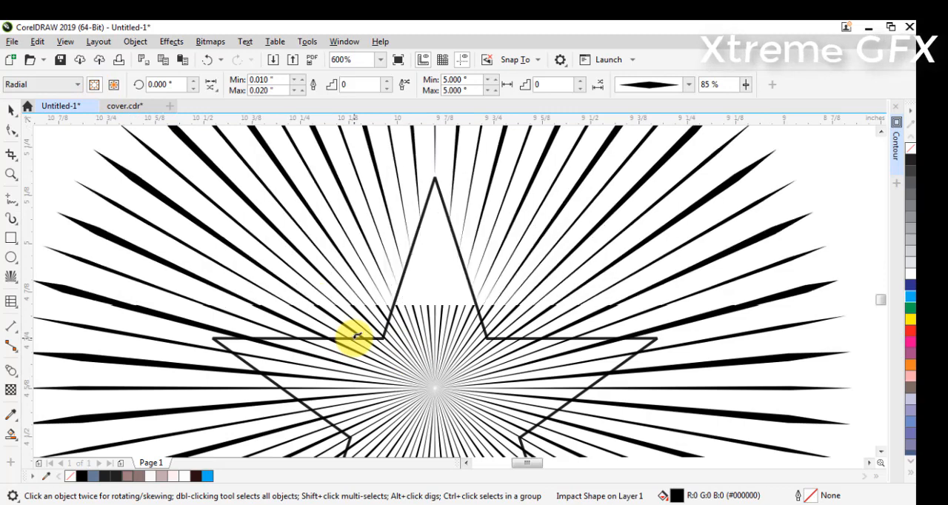
scroll(364, 338, down, 4)
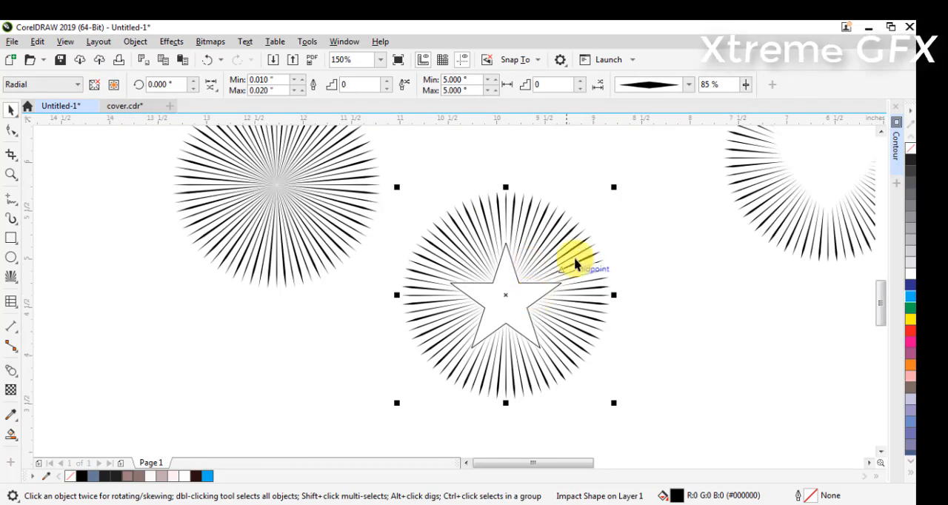
Move the star outline out to empty space and the star cut-out effect below the plain radial effect
click(617, 237)
click(518, 288)
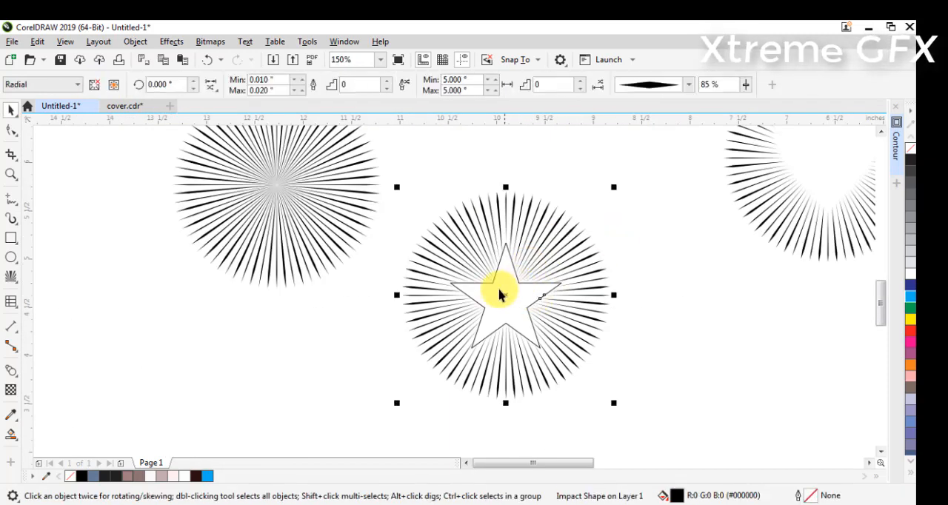
click(625, 294)
click(533, 299)
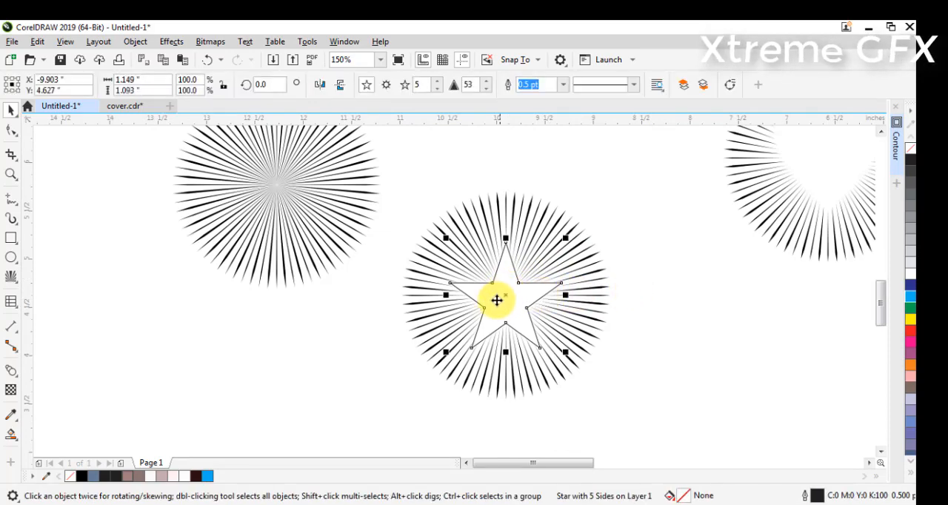
drag(497, 298, 639, 201)
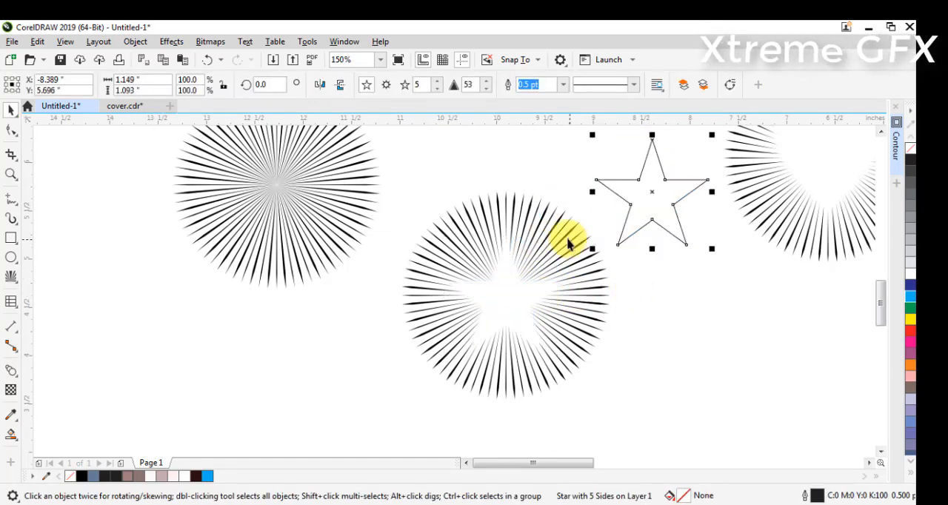
drag(562, 239, 386, 287)
Move the plain radial effect beside the star cut-out effect and center the star outline on it
click(361, 186)
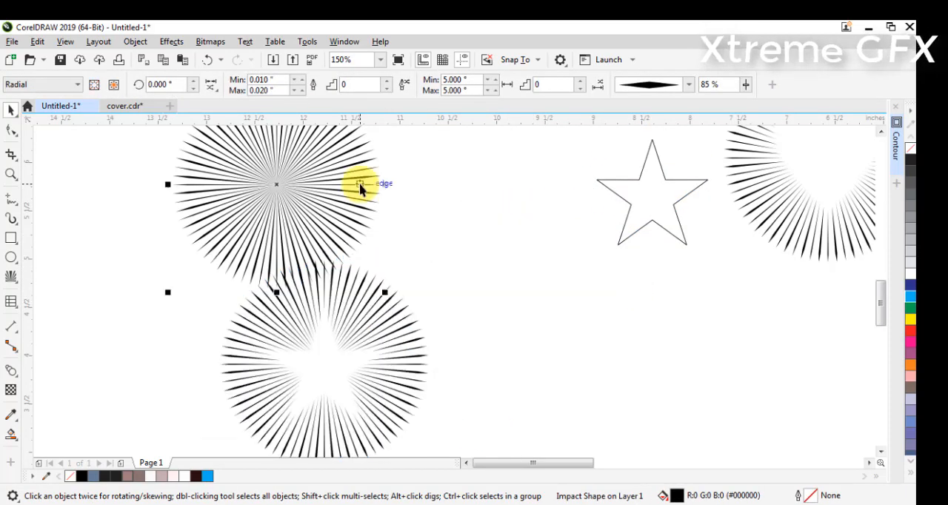
drag(322, 161, 593, 320)
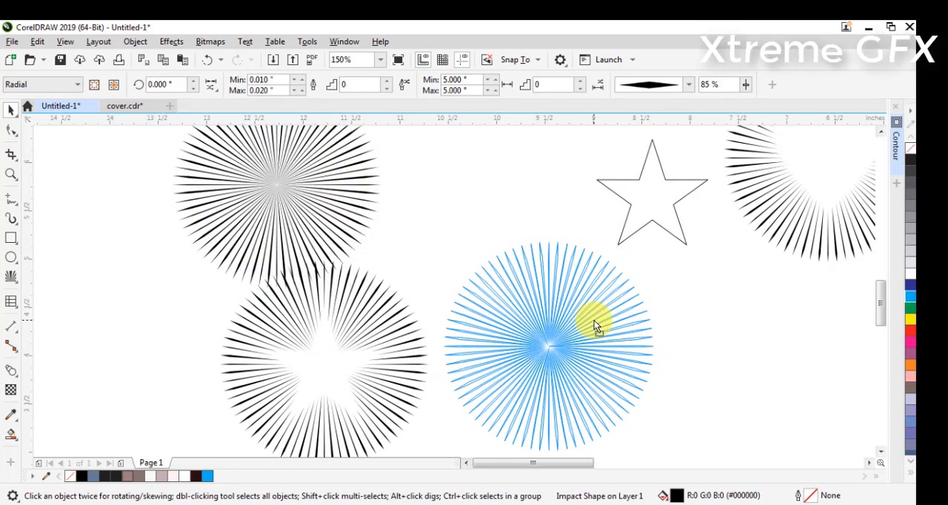
click(668, 314)
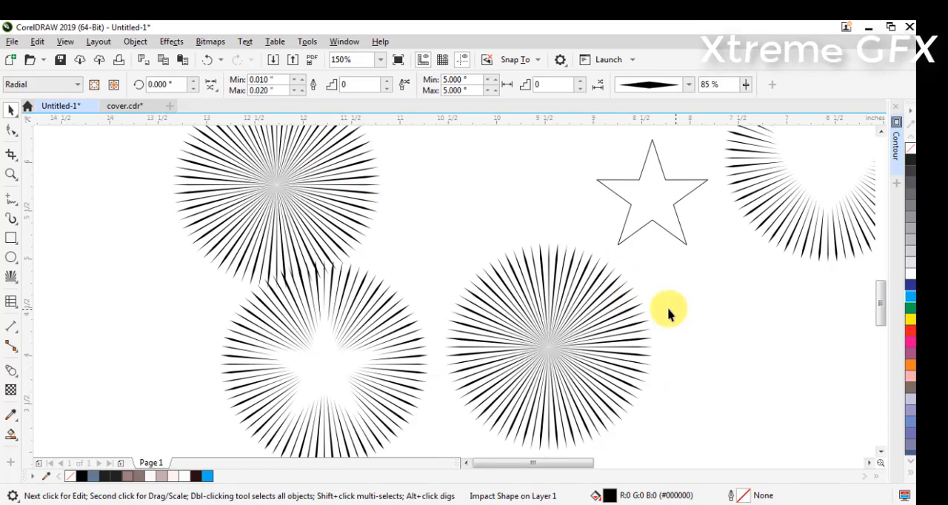
click(656, 282)
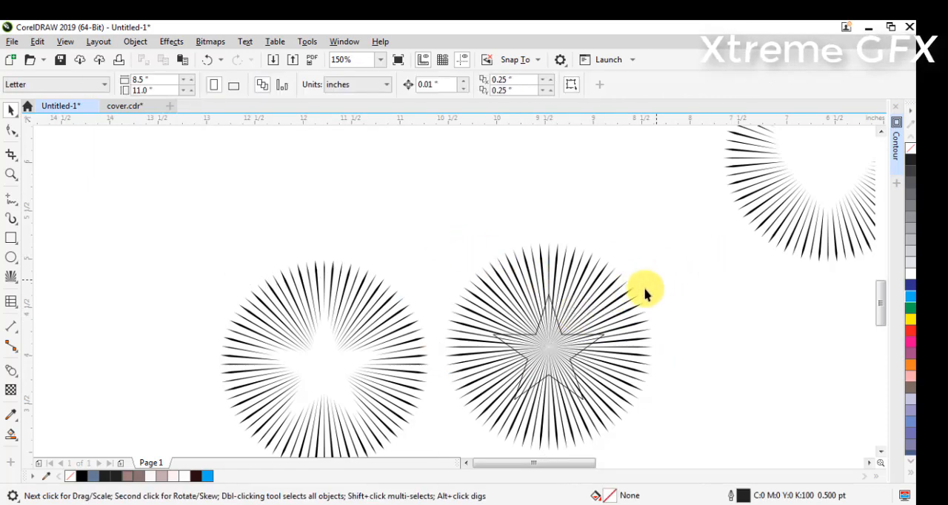
Set the star outline as the outer boundary of the plain radial effect
click(607, 290)
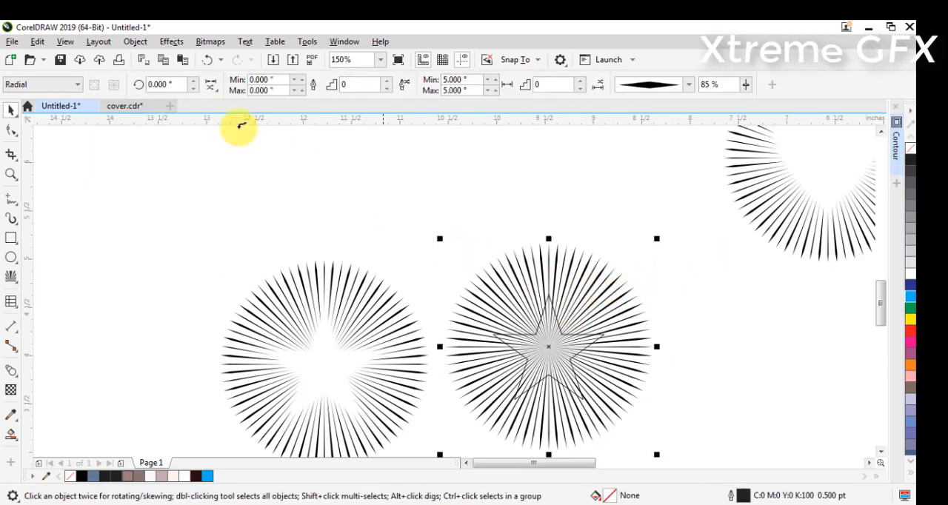
scroll(555, 363, up, 4)
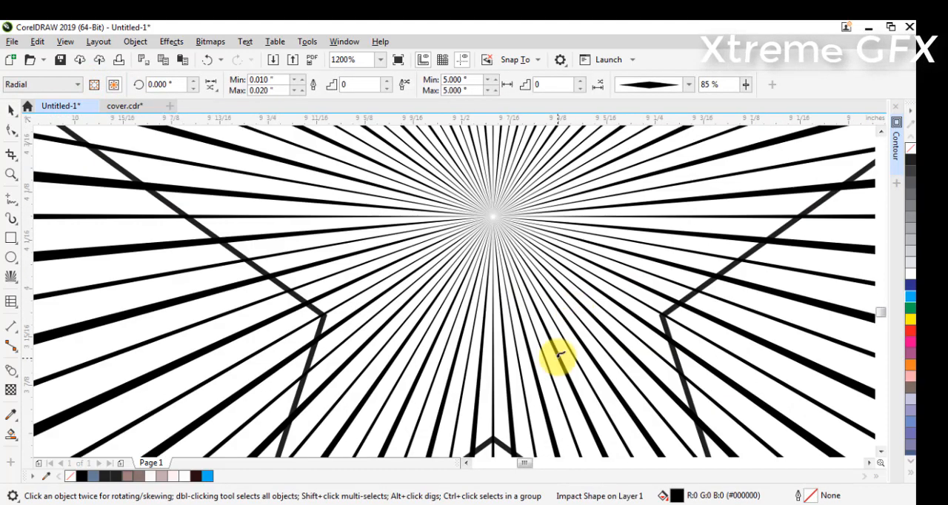
scroll(677, 307, down, 1)
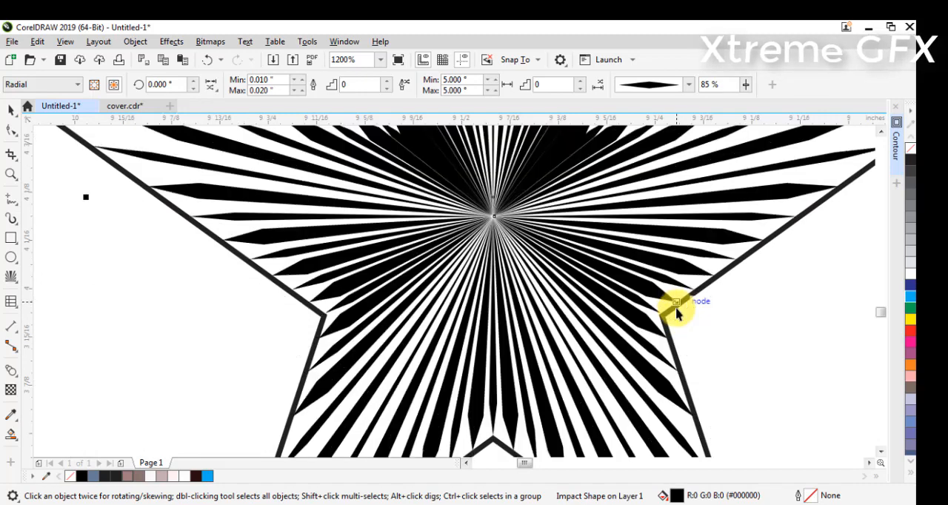
scroll(681, 269, down, 3)
scroll(730, 264, down, 1)
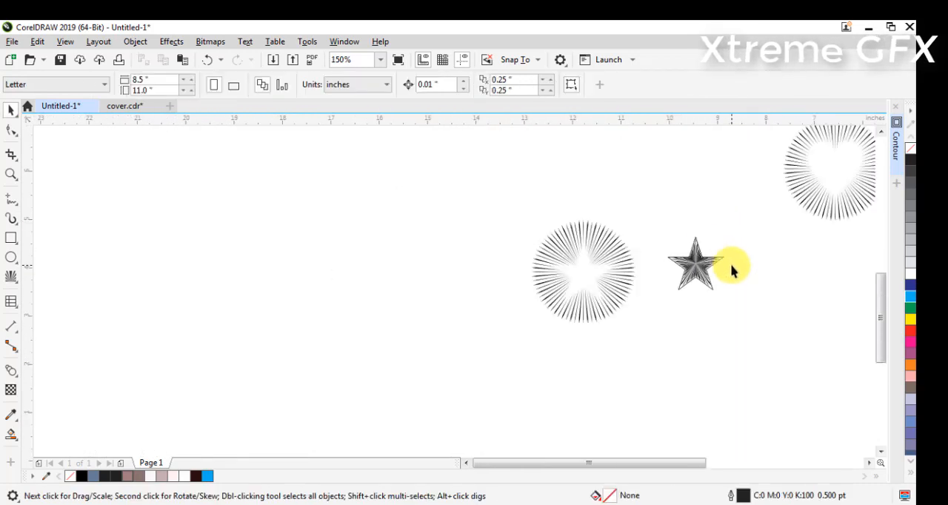
Delete the leftover star outline and place the star-shaped line effect beside the star cut-out effect
scroll(751, 267, up, 1)
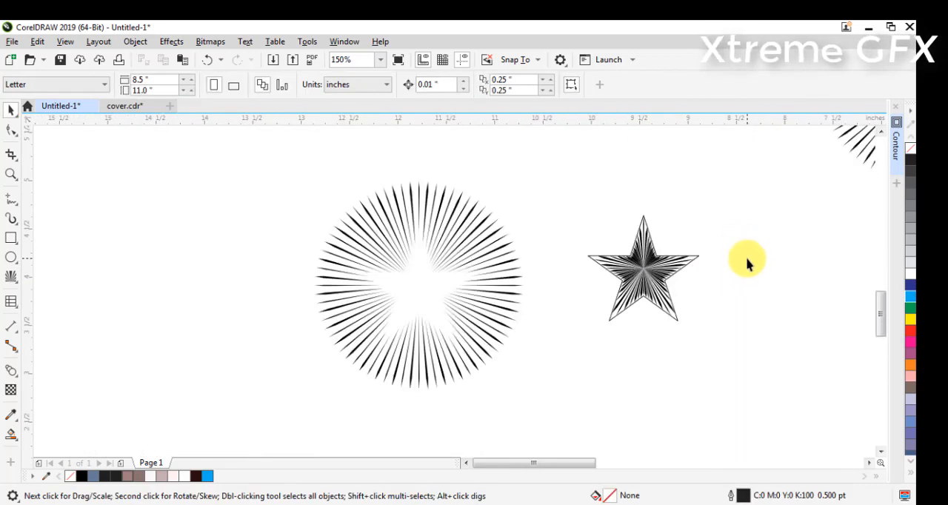
drag(673, 278, 596, 371)
click(670, 276)
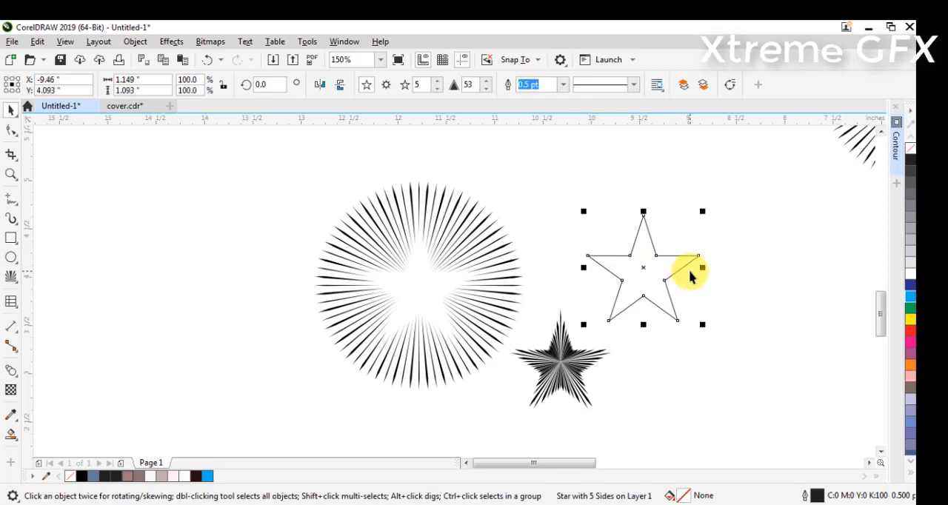
key(Delete)
drag(575, 373, 651, 265)
Copy the star cut-out and star-shaped effects together to the empty area below the originals
scroll(670, 257, down, 1)
click(721, 233)
drag(693, 200, 433, 355)
drag(547, 271, 578, 298)
drag(469, 169, 691, 345)
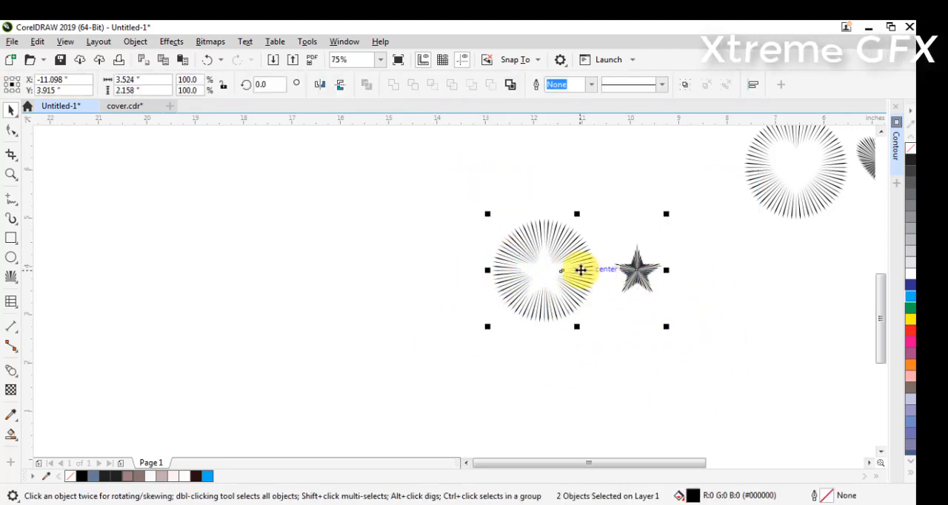
drag(581, 270, 726, 374)
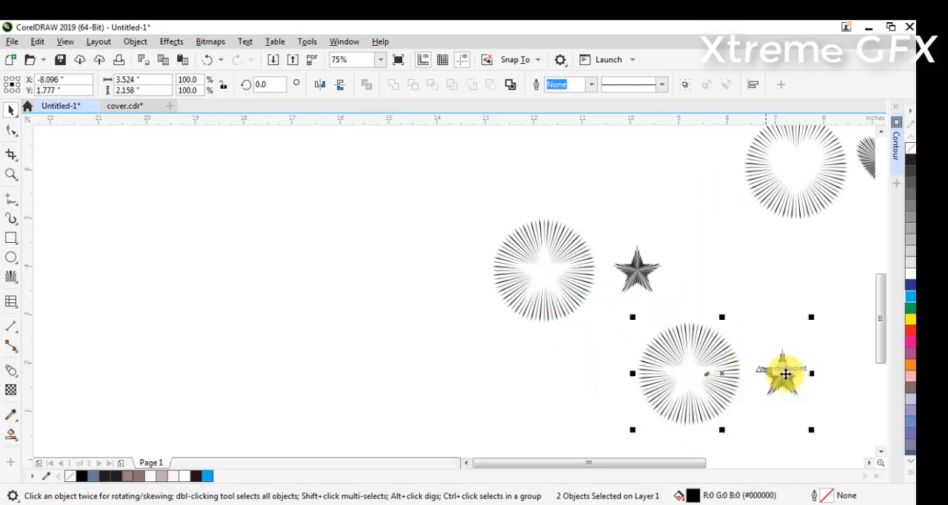
Center the copied star-shaped effect inside the copied star cut-out effect
key(c)
key(e)
click(779, 319)
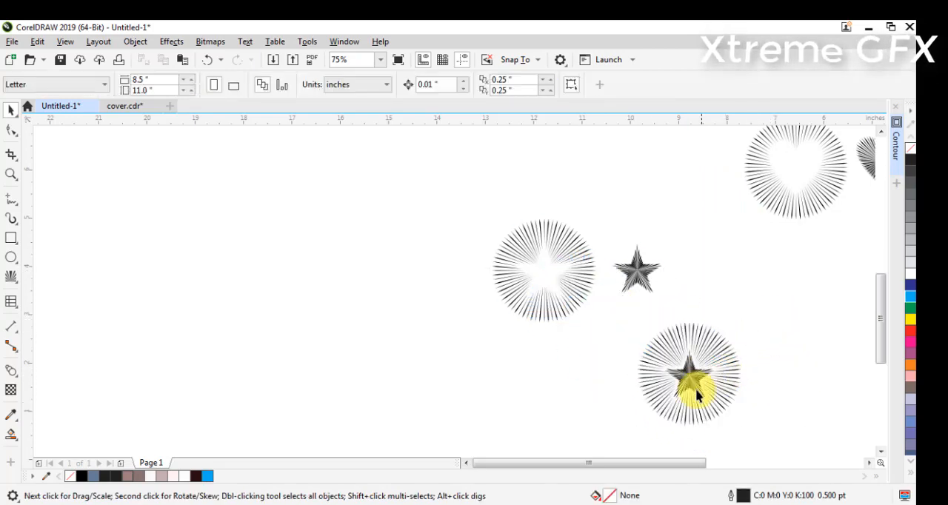
Color the inner star-shaped effect yellow and the surrounding star cut-out effect red
scroll(720, 398, up, 1)
scroll(698, 414, up, 1)
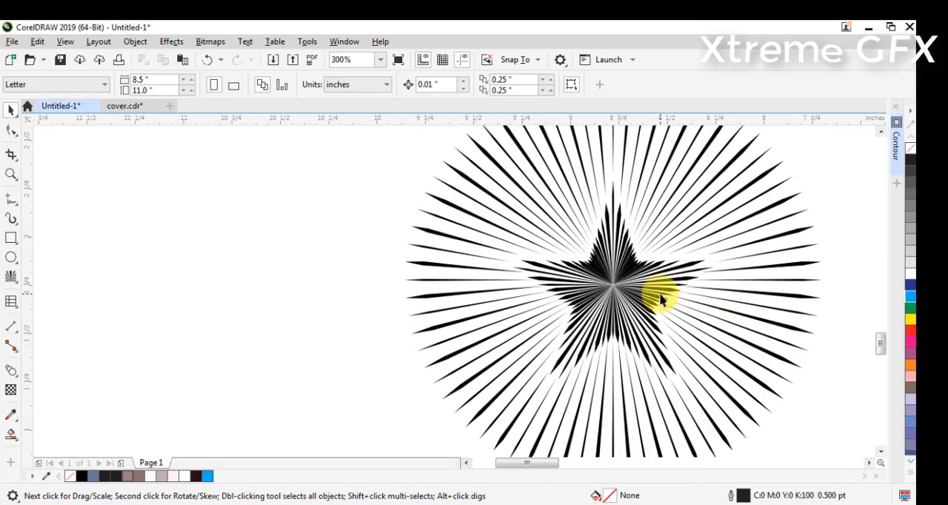
click(732, 287)
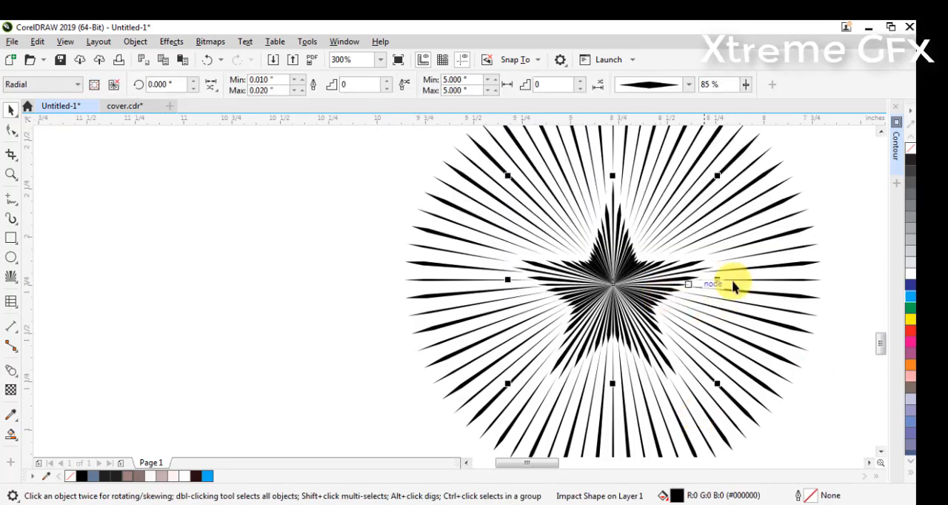
click(911, 321)
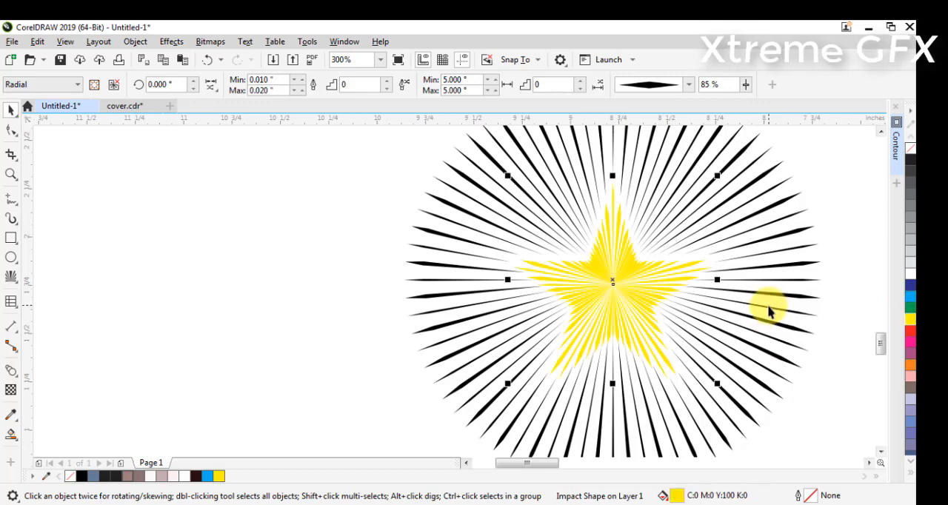
click(776, 328)
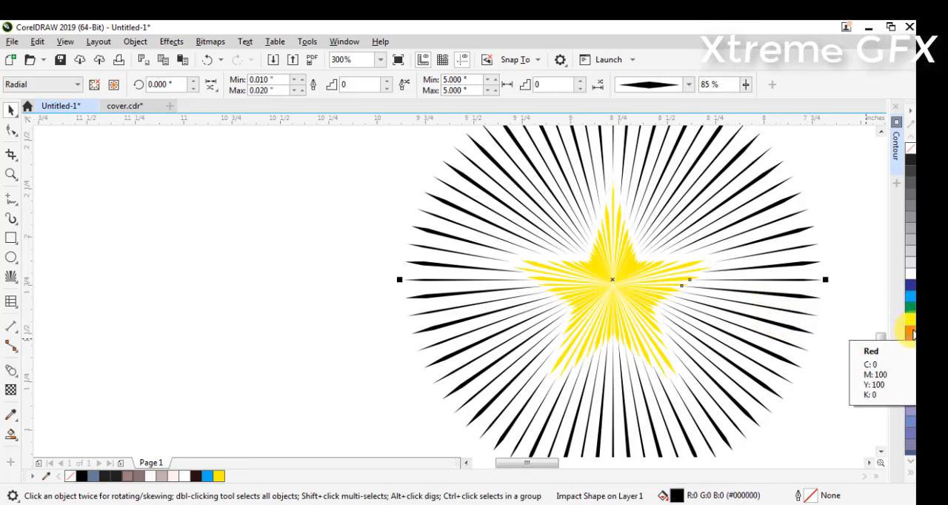
click(912, 332)
click(828, 346)
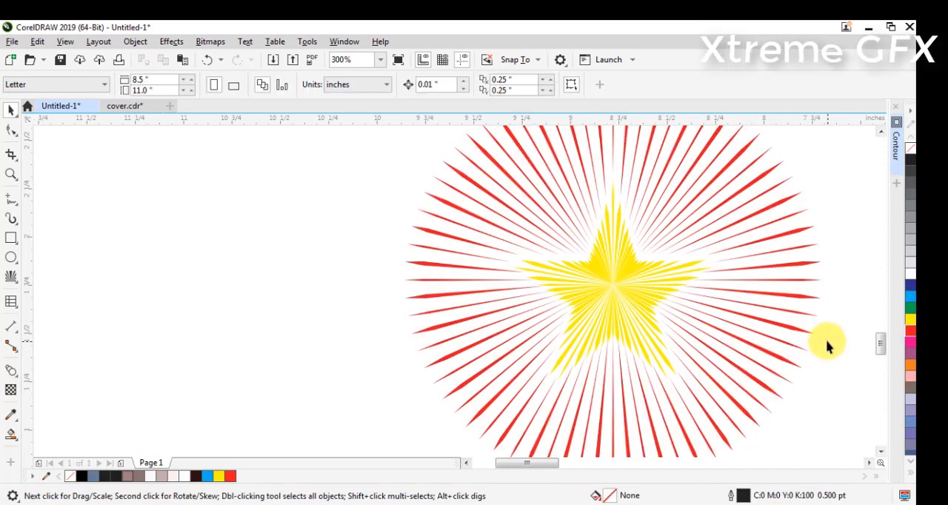
Separate the colored pair, placing the red ring beside the heart cut-out effect and enlarging the yellow star in the empty area
scroll(827, 346, down, 1)
scroll(811, 259, down, 1)
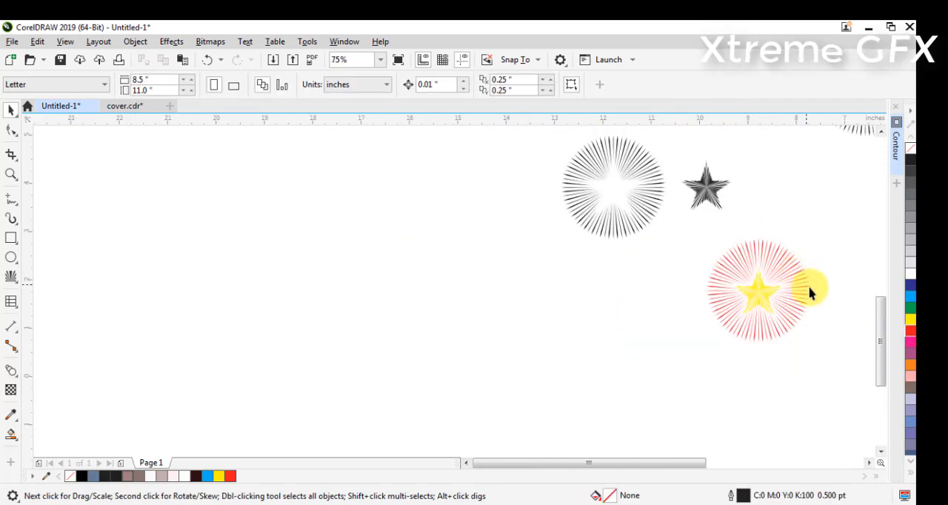
scroll(869, 466, right, 2)
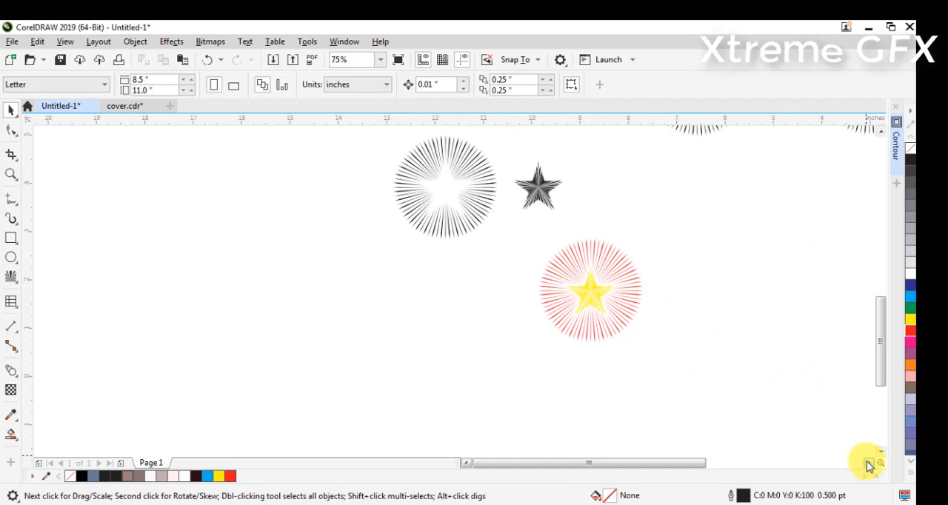
scroll(881, 345, up, 2)
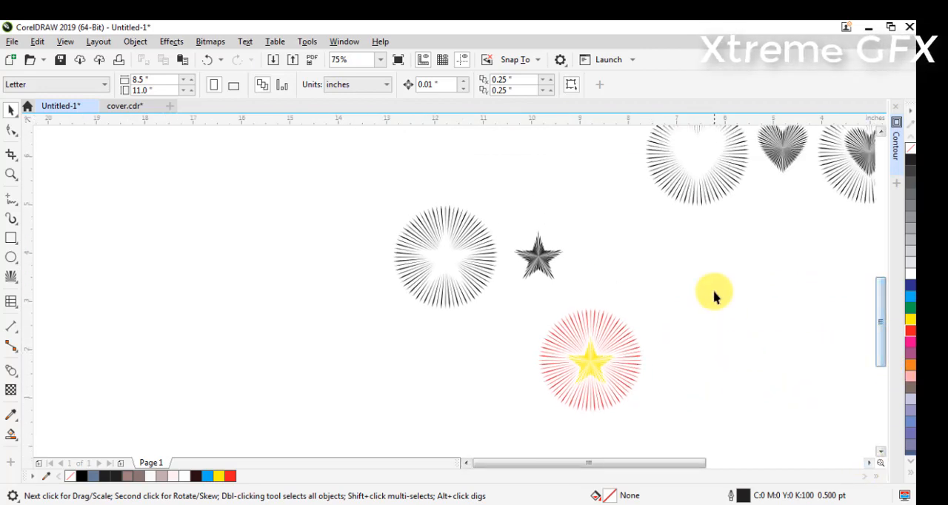
drag(708, 304, 485, 428)
drag(576, 360, 692, 430)
click(624, 260)
drag(610, 347, 716, 345)
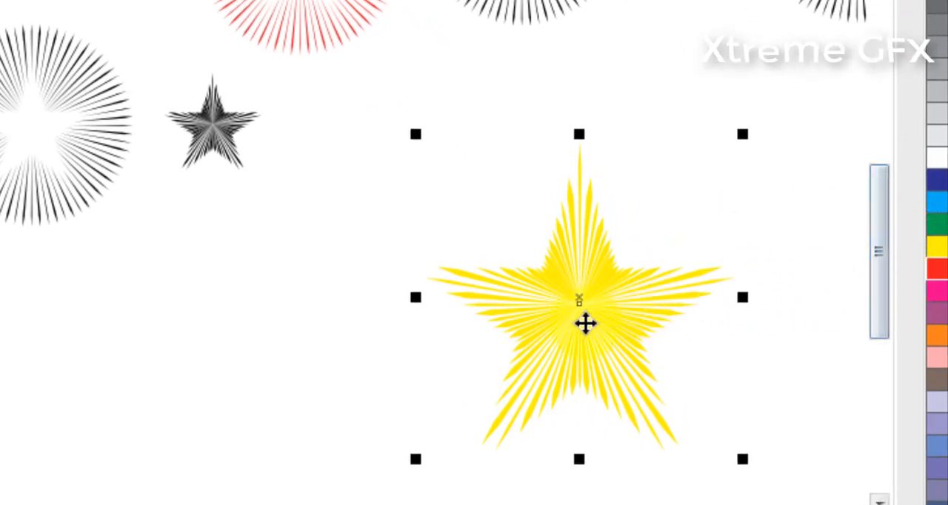
Duplicate the large yellow star, shrink the copy to under half size and place it centered below the large star
drag(585, 323, 740, 130)
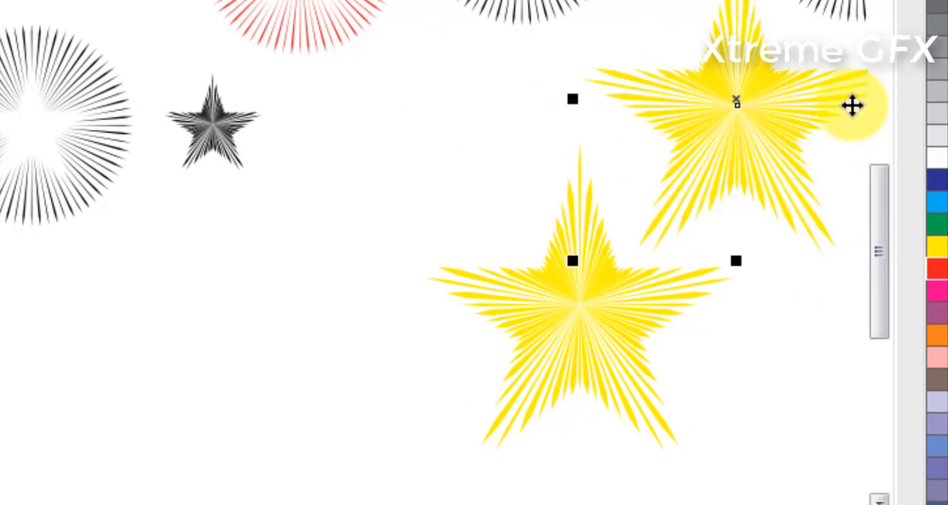
drag(572, 0, 657, 12)
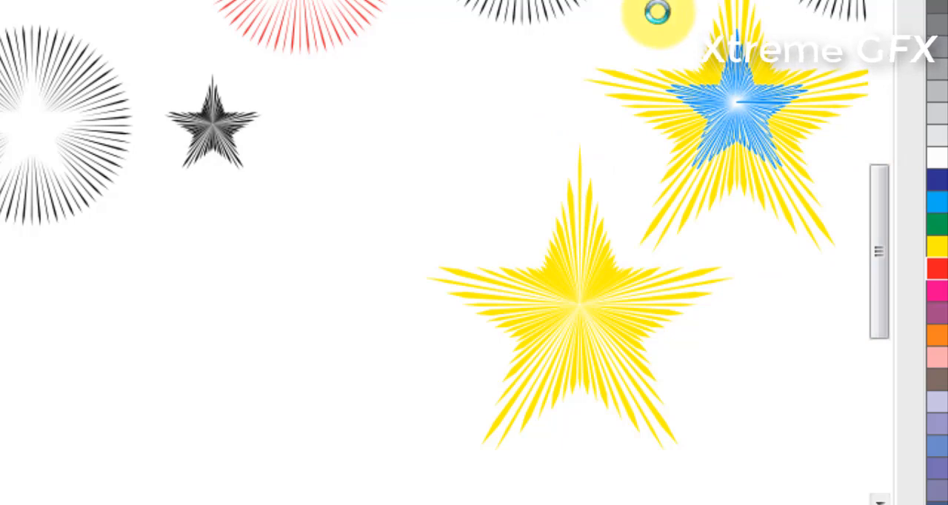
drag(736, 99, 577, 489)
Color the small star red and copy it four times around the sides and top of the large yellow star
click(937, 273)
drag(577, 489, 746, 354)
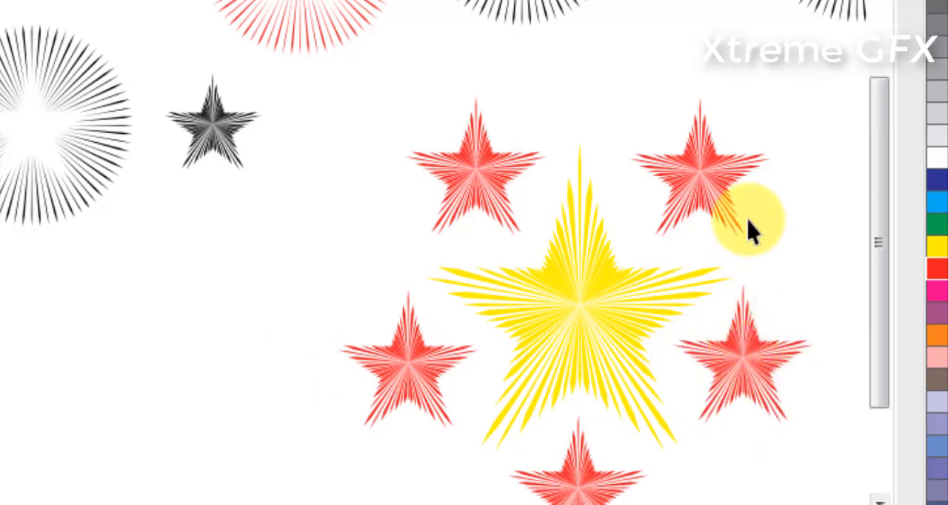
Review the finished star arrangement together with the heart effects
scroll(754, 213, down, 2)
click(853, 504)
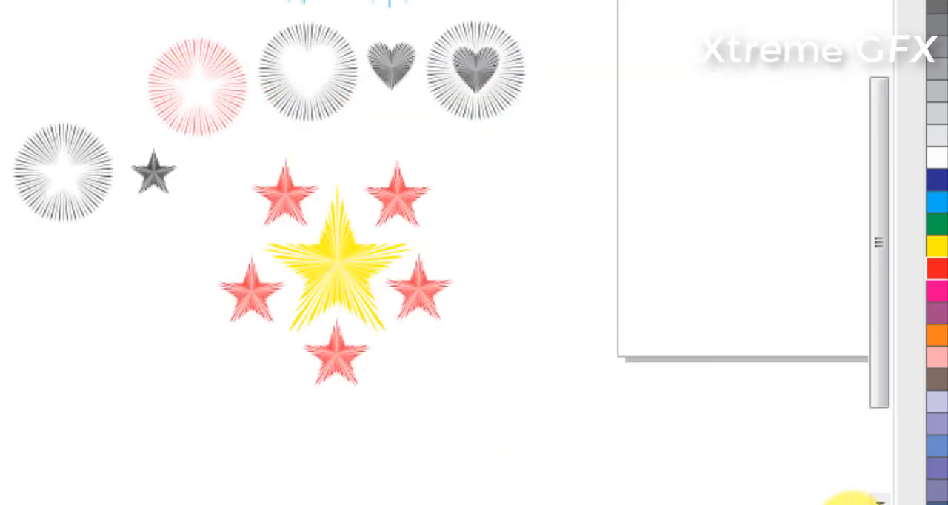
drag(1, 1, 618, 488)
key(shift+F2)
click(409, 311)
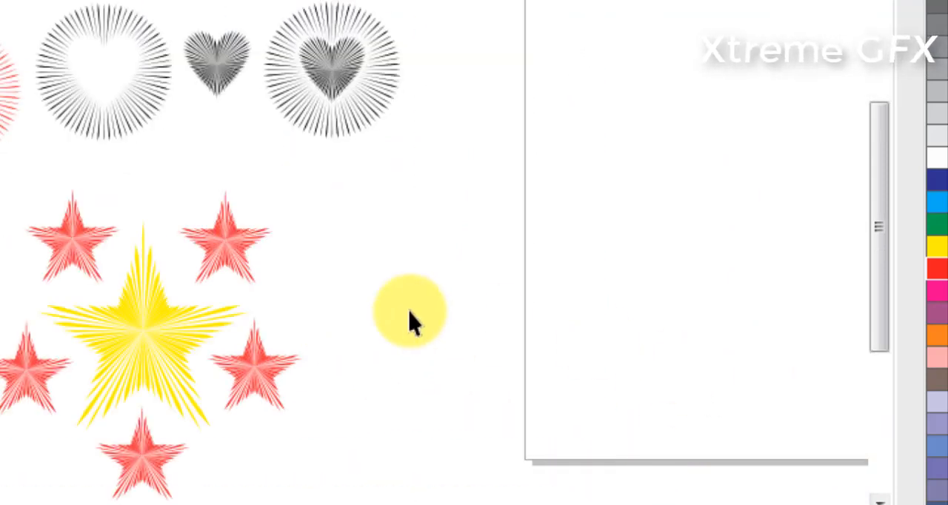